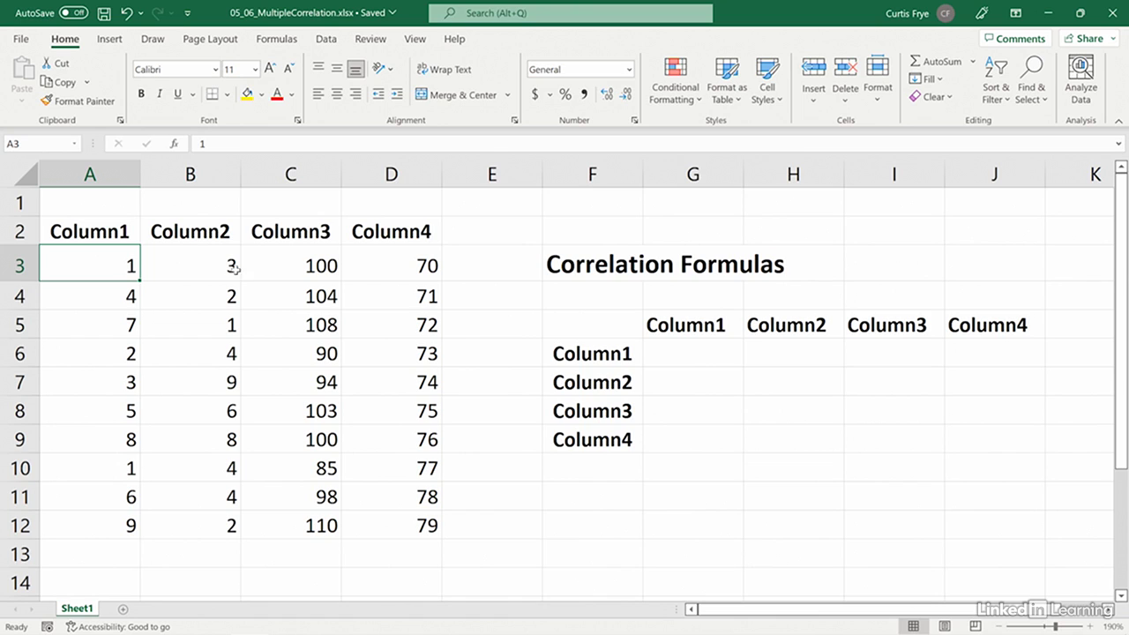
- Start a CORREL formula in cell G6 with the Column1 data A3:A12 as its first array
click(672, 358)
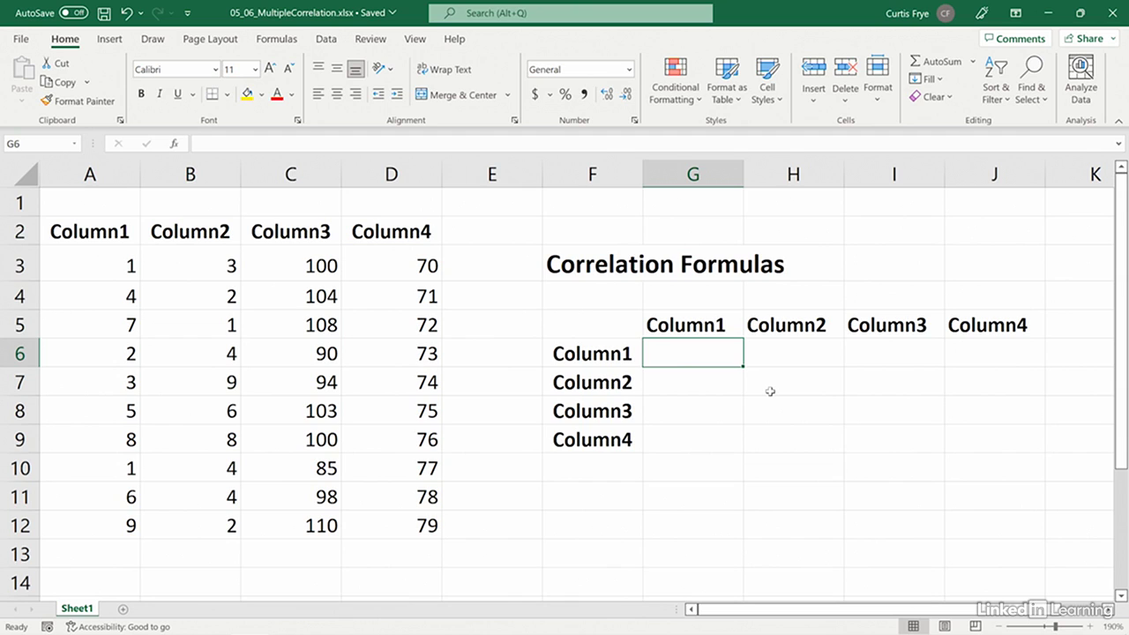
text(=)
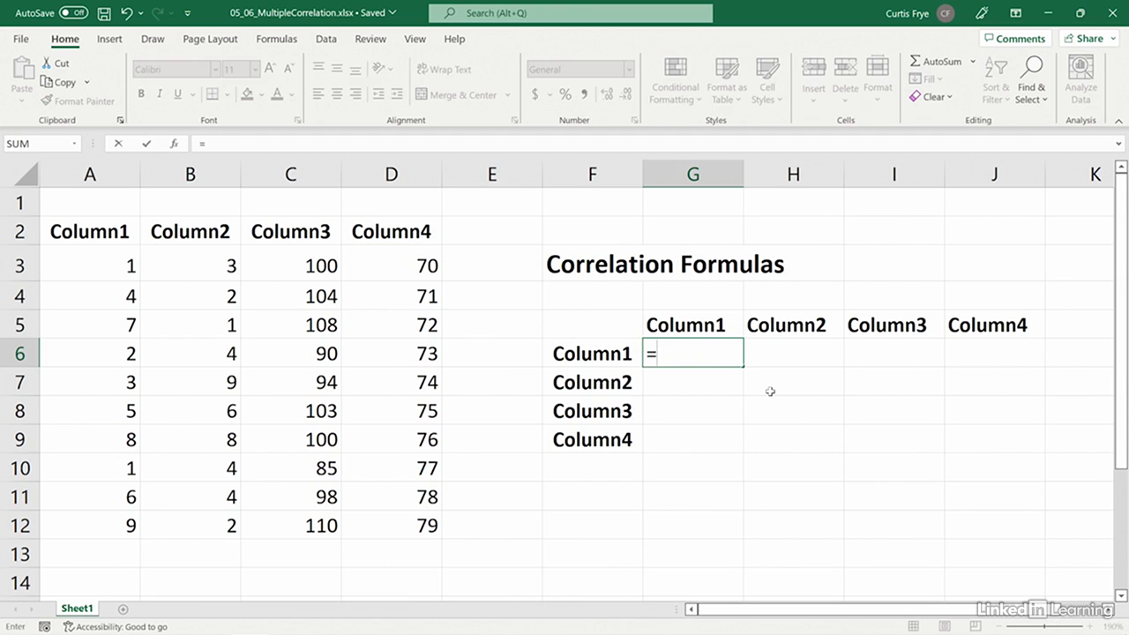
text(correl)
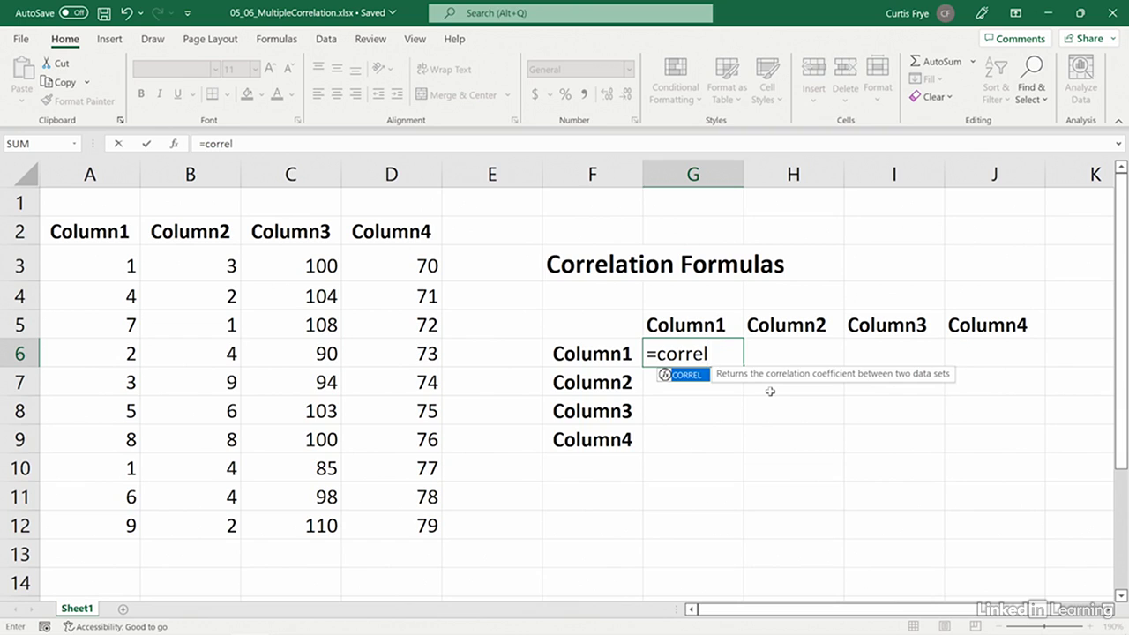
key(Tab)
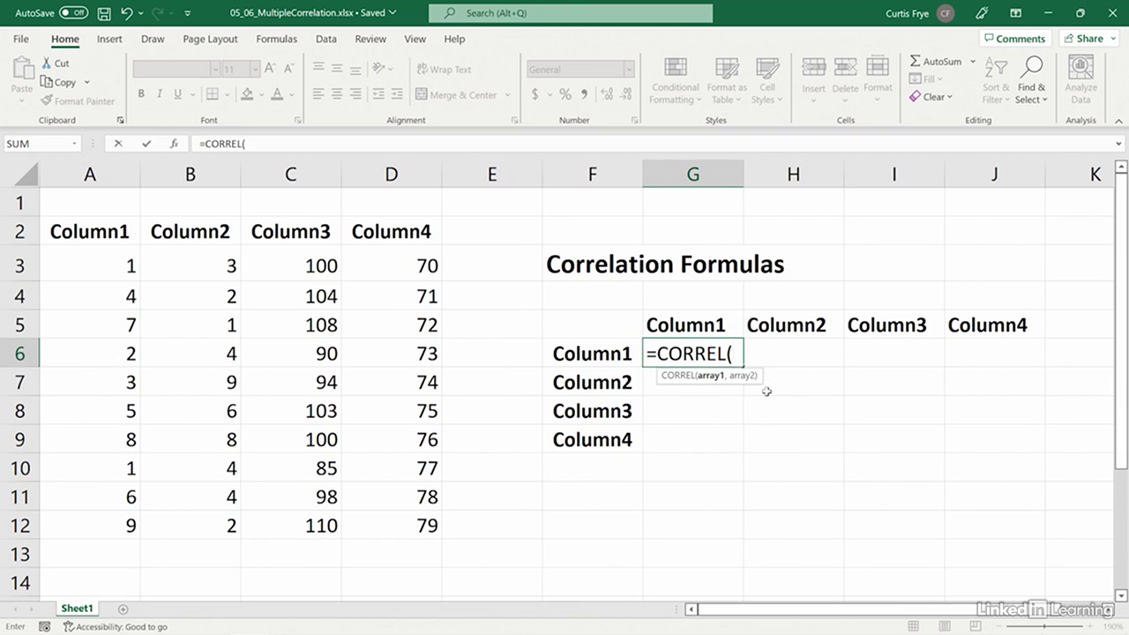
drag(91, 264, 91, 524)
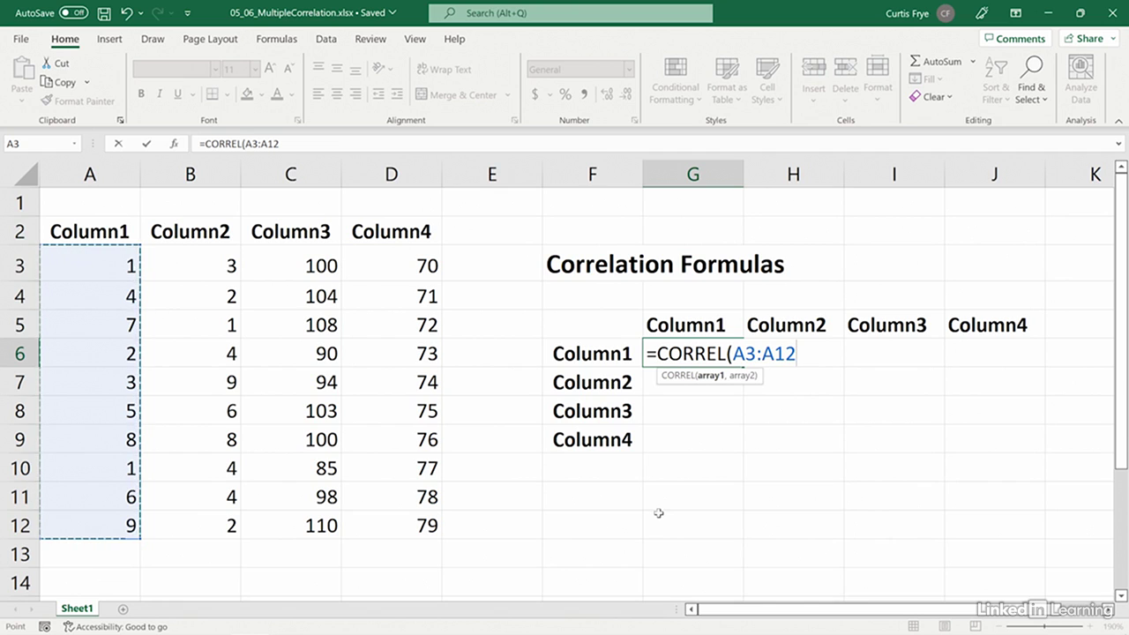
- Make the first array in the G6 formula absolute as $A$3:$A$12
key(F2)
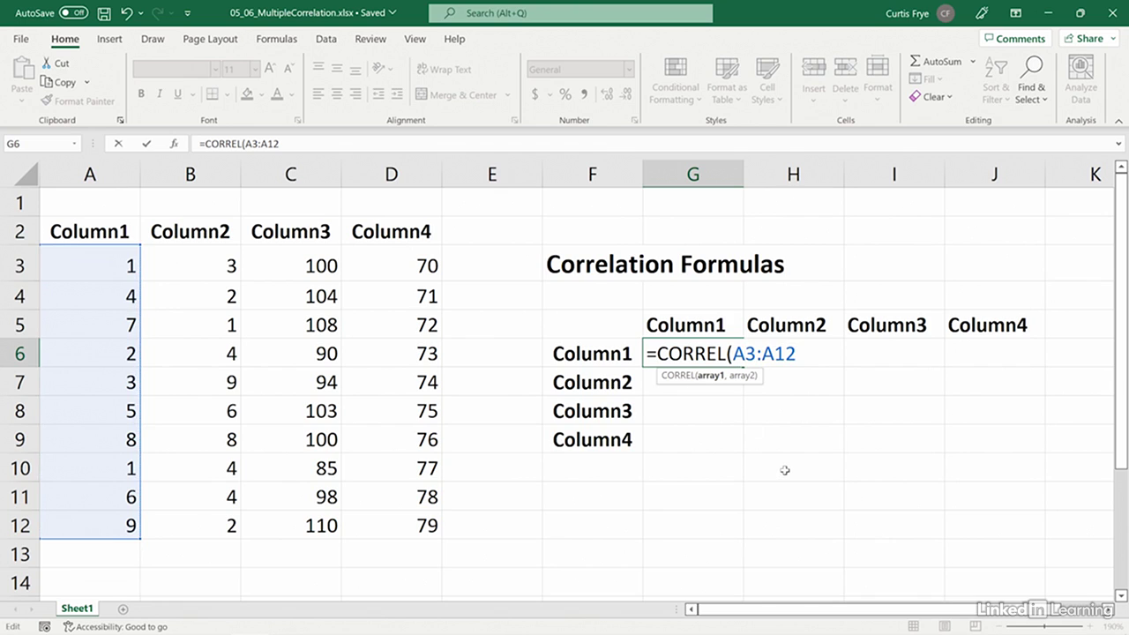
key(F4)
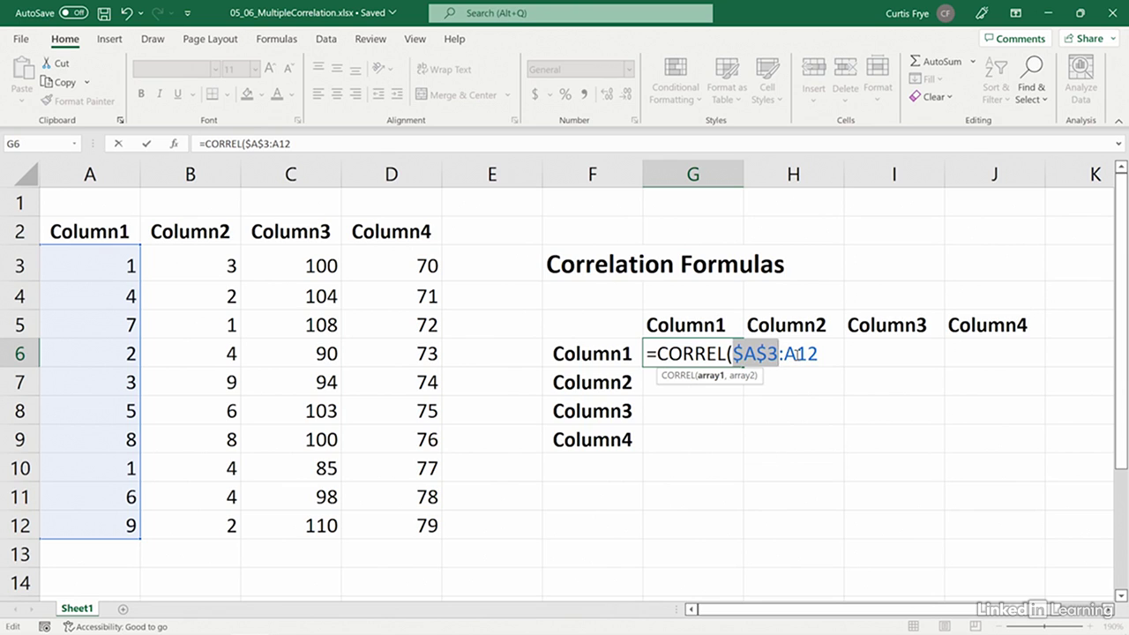
click(796, 354)
key(F4)
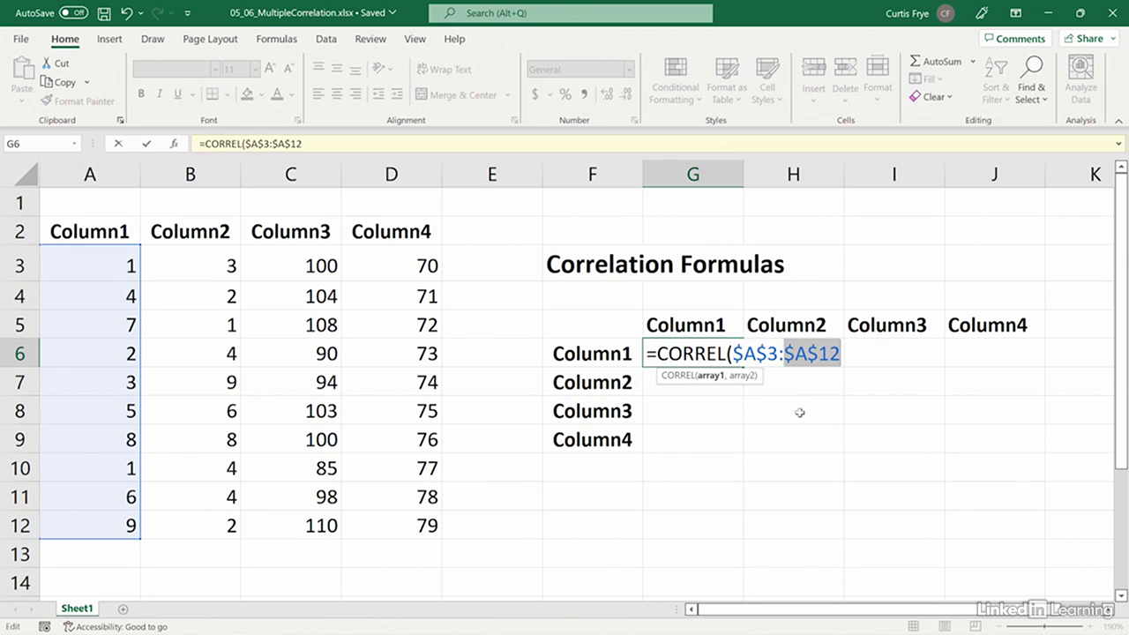
- Complete the G6 formula with the relative range A3:A12 as its second array and enter it
click(313, 143)
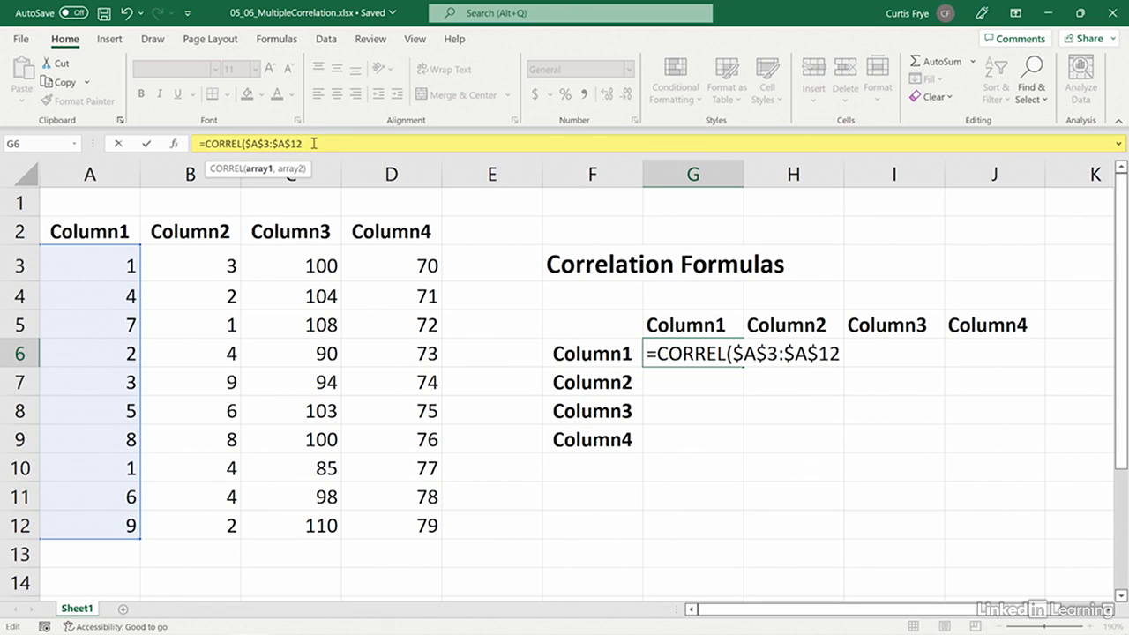
text(,)
text(A3:a12))
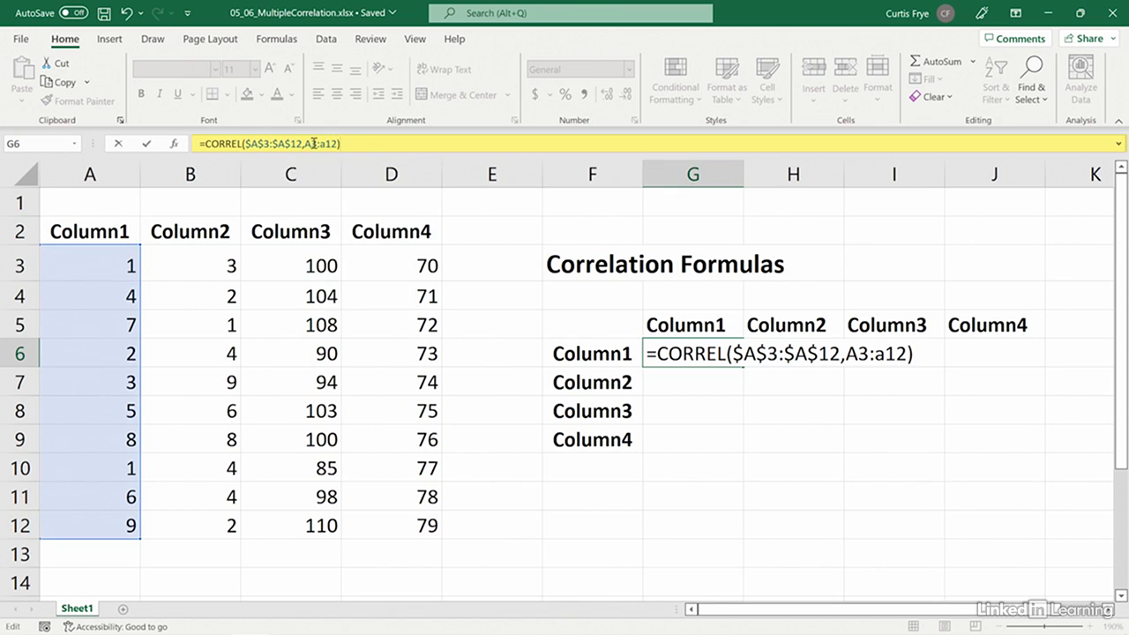
key(Return)
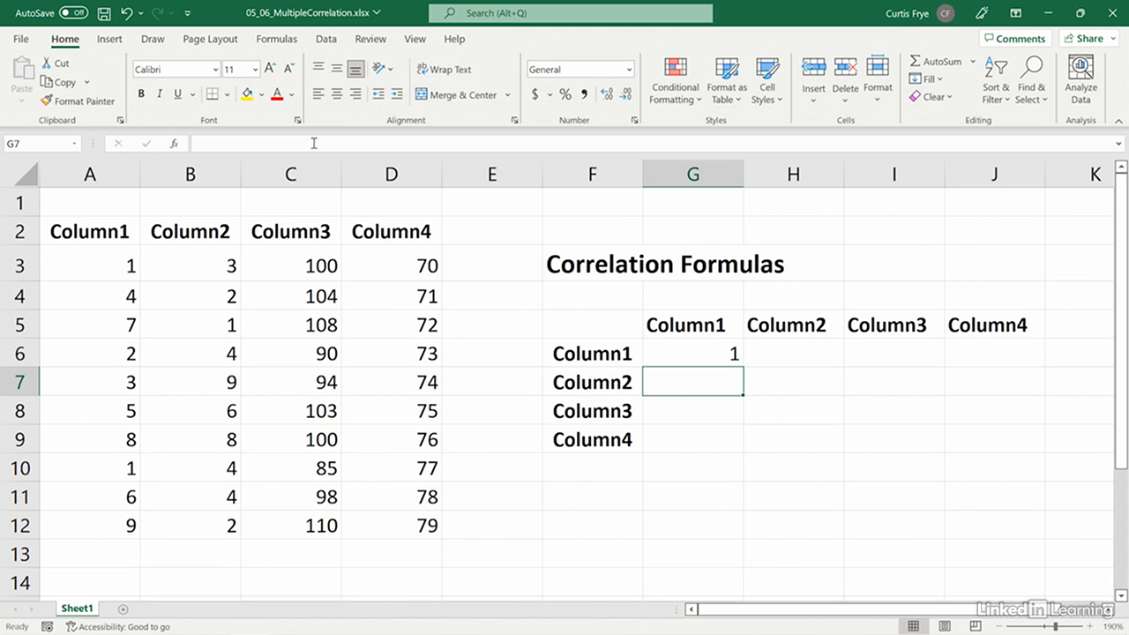
- Start a CORREL formula in cell G7 with the Column2 data B3:B12 as its first array
text(=)
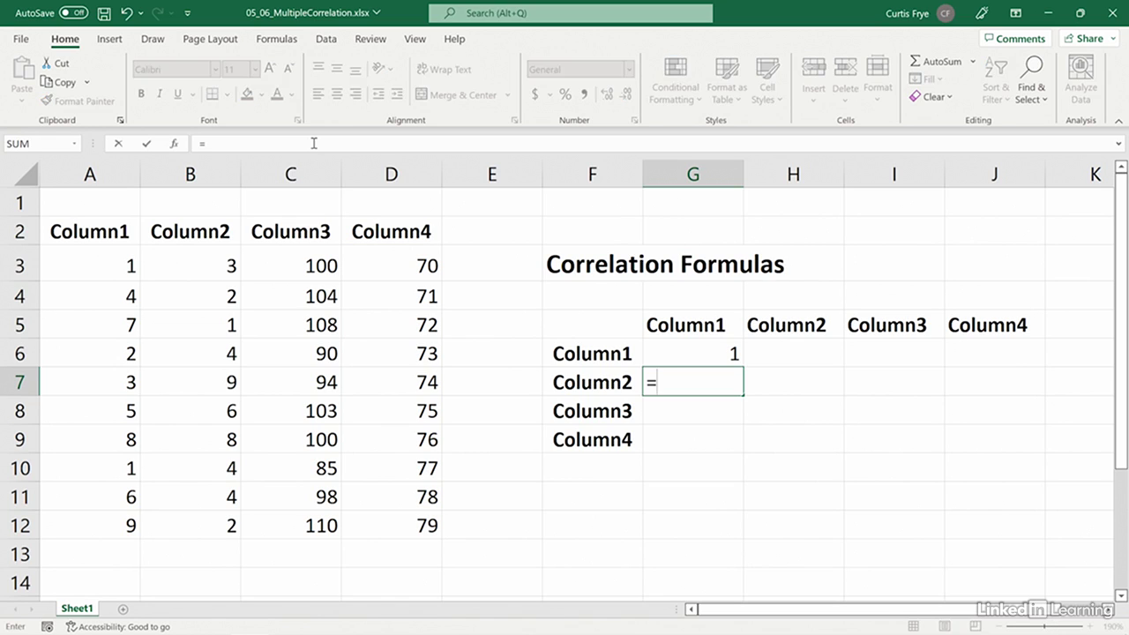
text(correl)
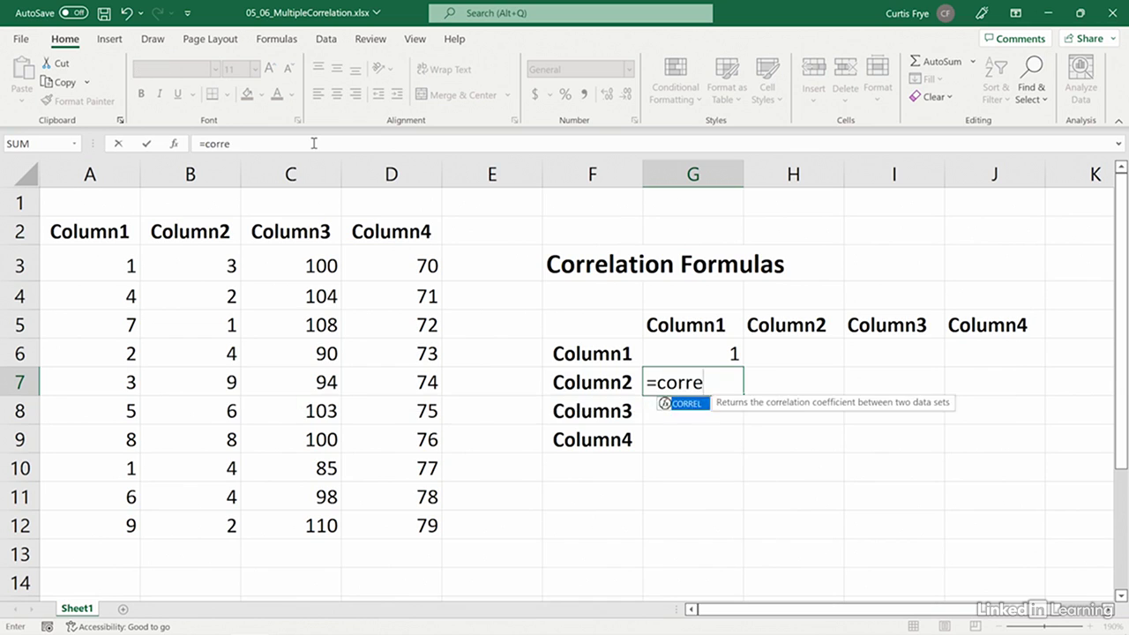
key(Tab)
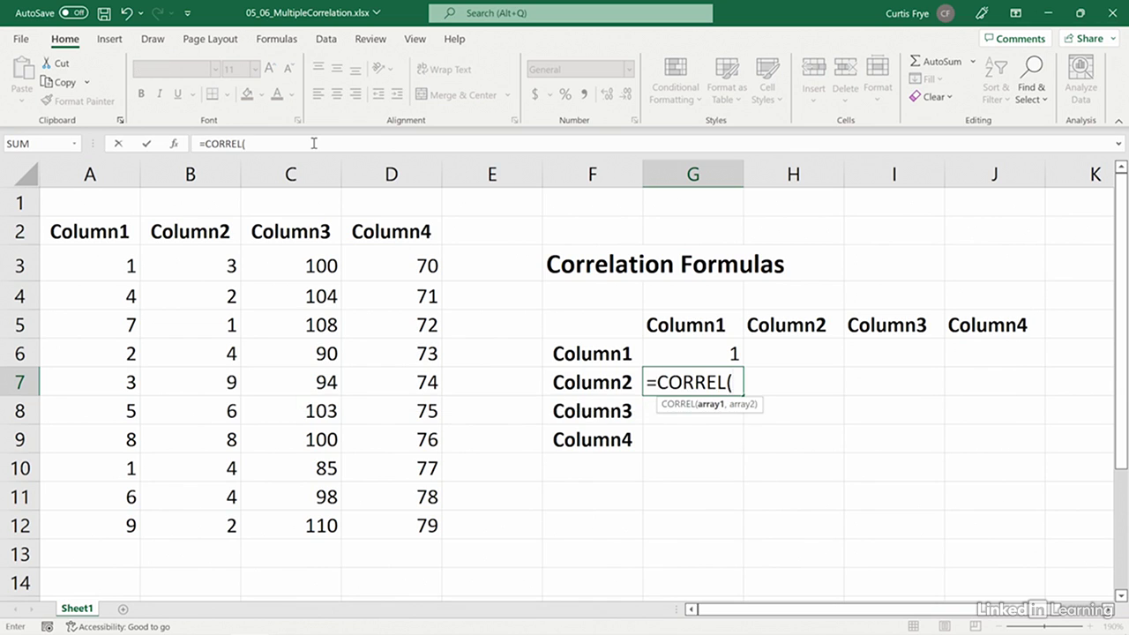
text(B)
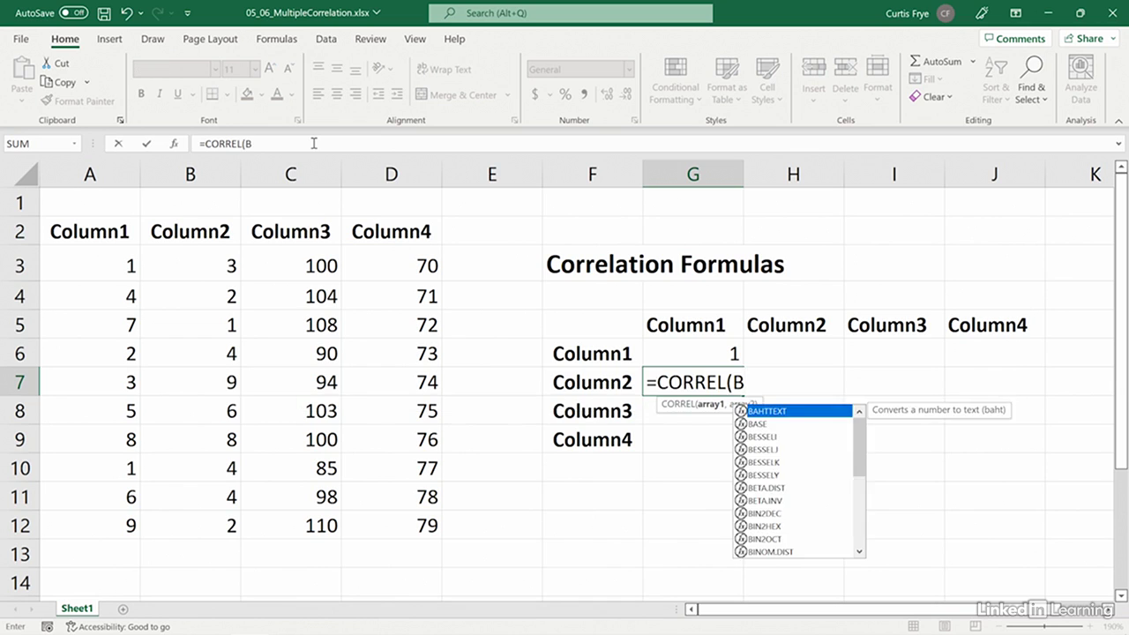
text(3:B12)
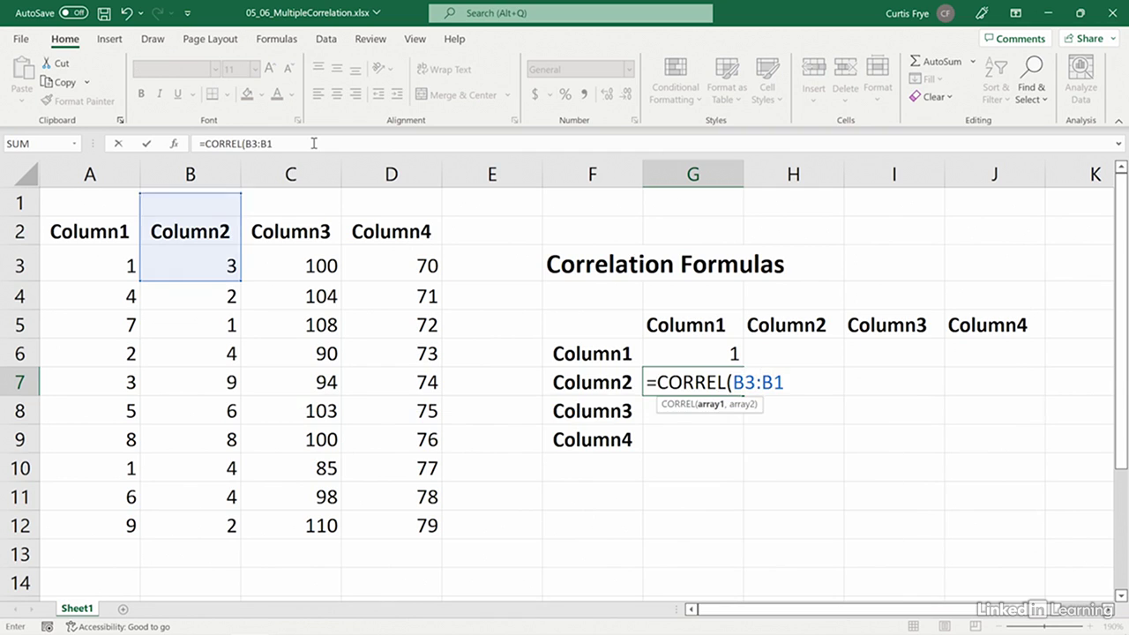
- Make the first array in the G7 formula absolute as $B$3:$B$12
click(745, 382)
text(4)
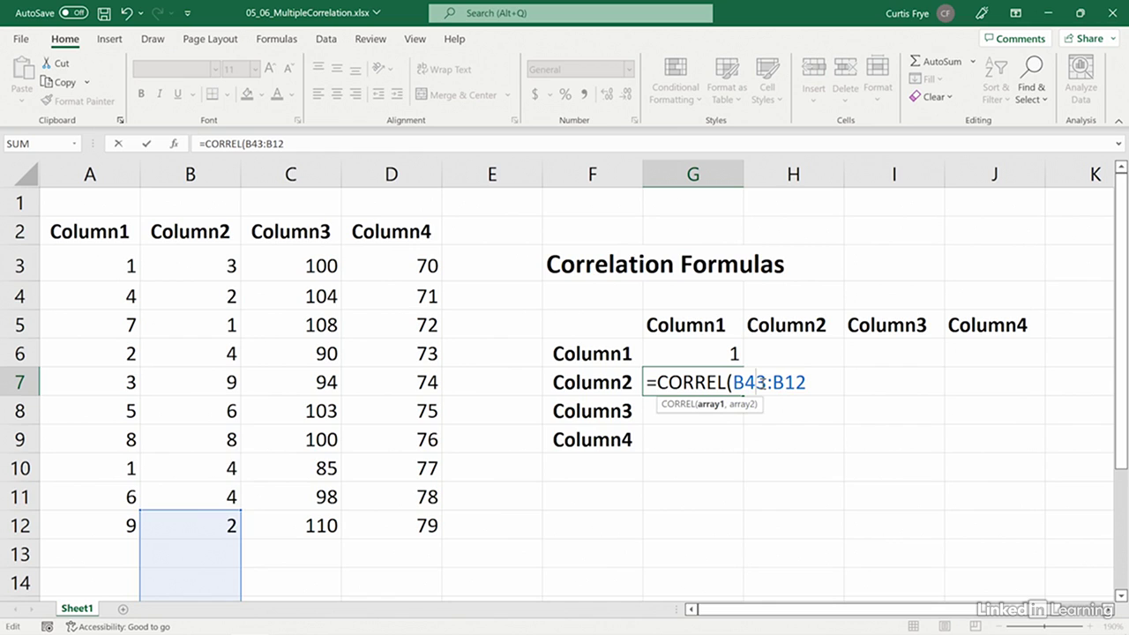
key(BackSpace)
key(F4)
click(792, 382)
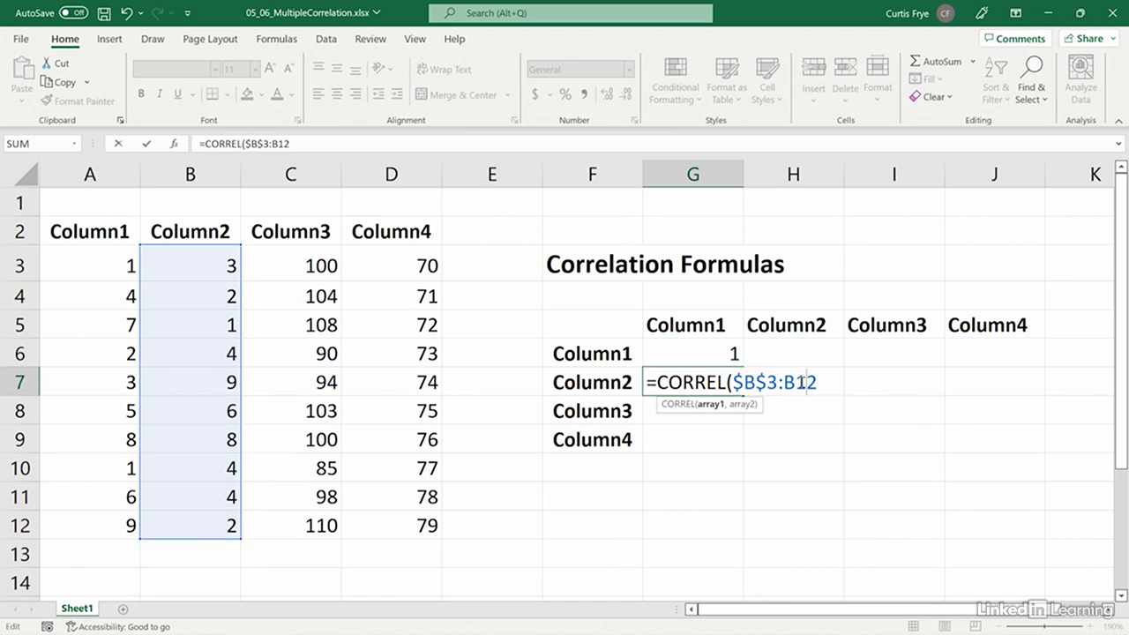
key(F4)
click(847, 382)
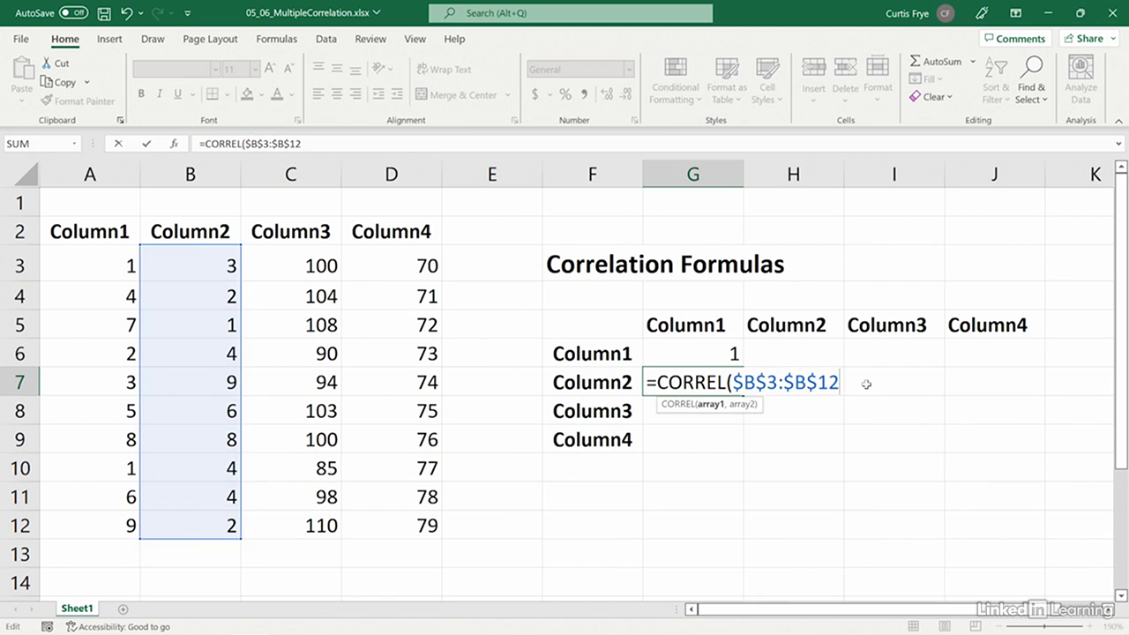
- Complete the G7 formula with the relative range A3:A12 as its second array and enter it
text(,A3)
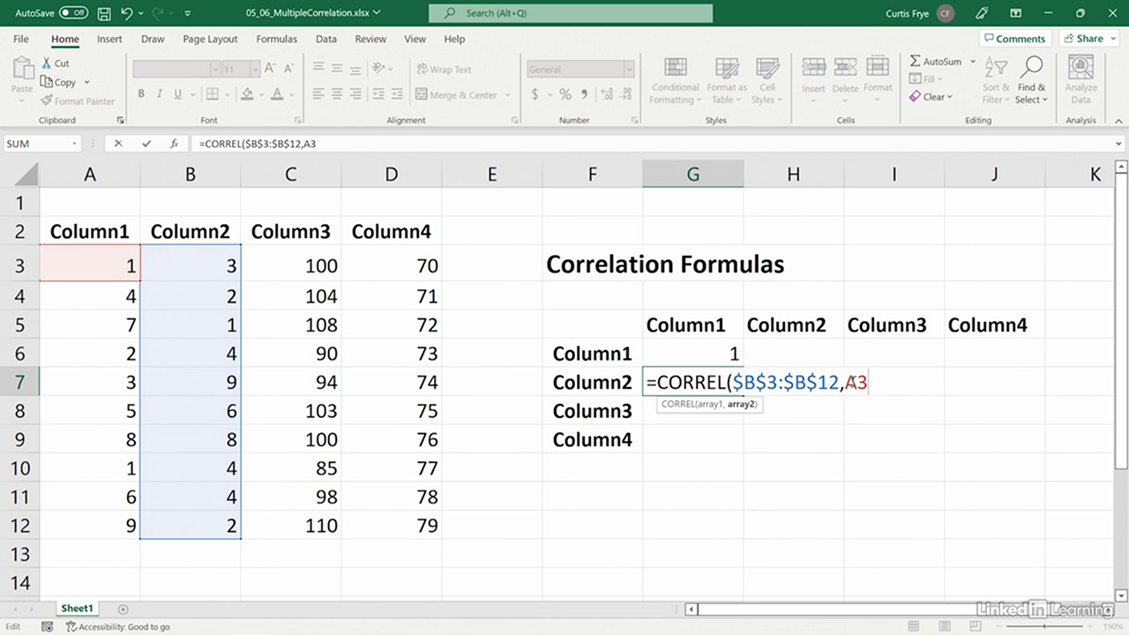
text(:A12)
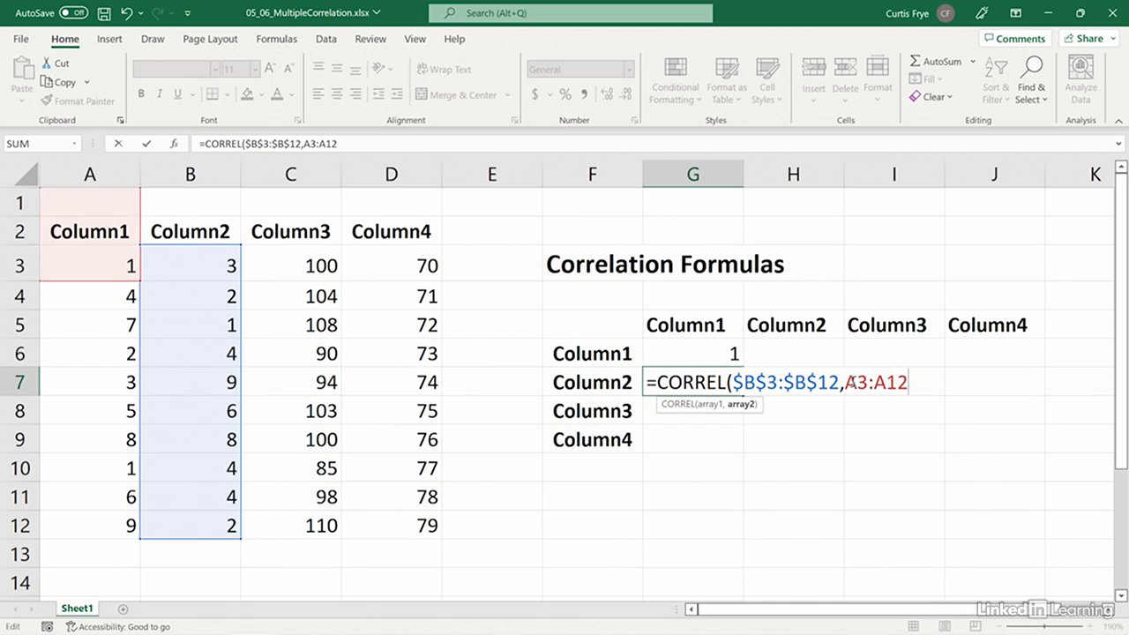
text())
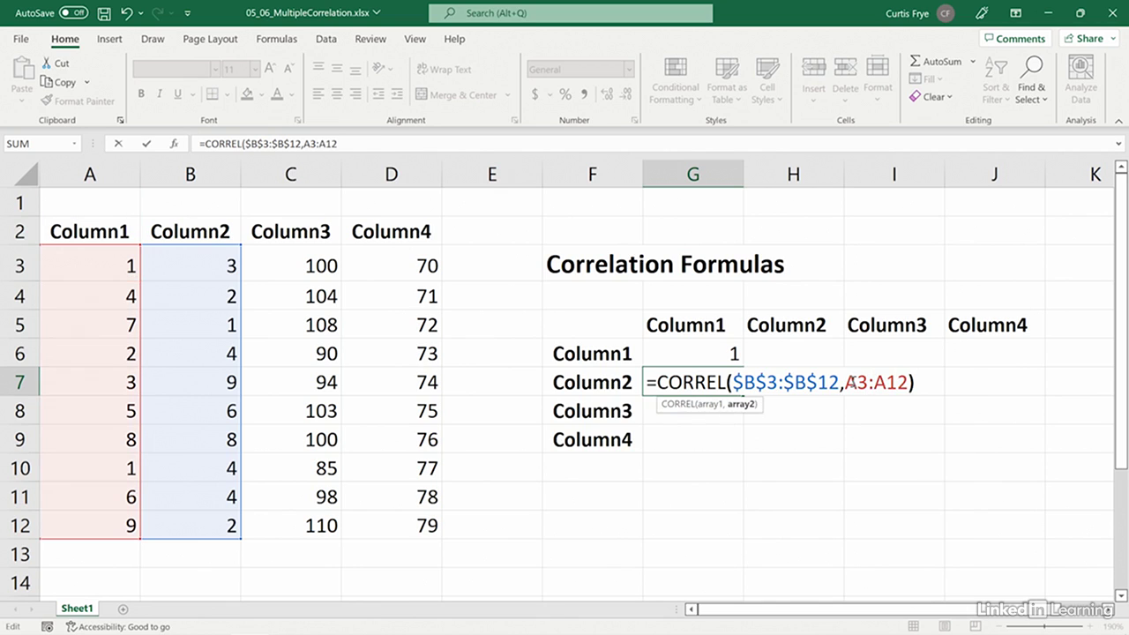
key(Return)
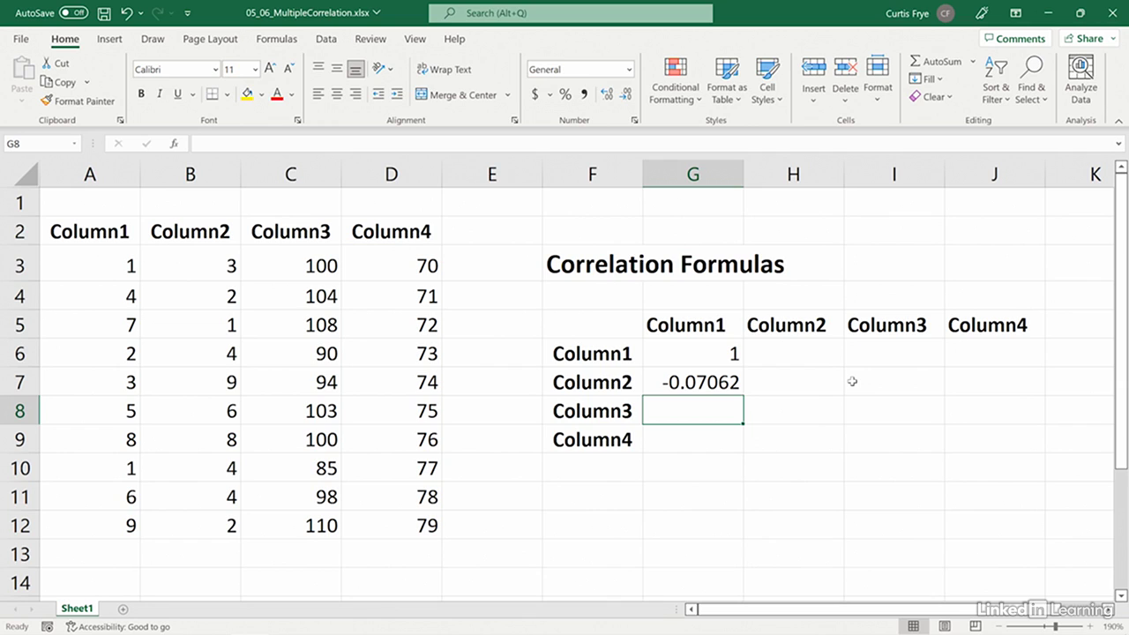
- Start a CORREL formula in cell G8 with the Column3 data C3:C12 as its first array
text(=cor)
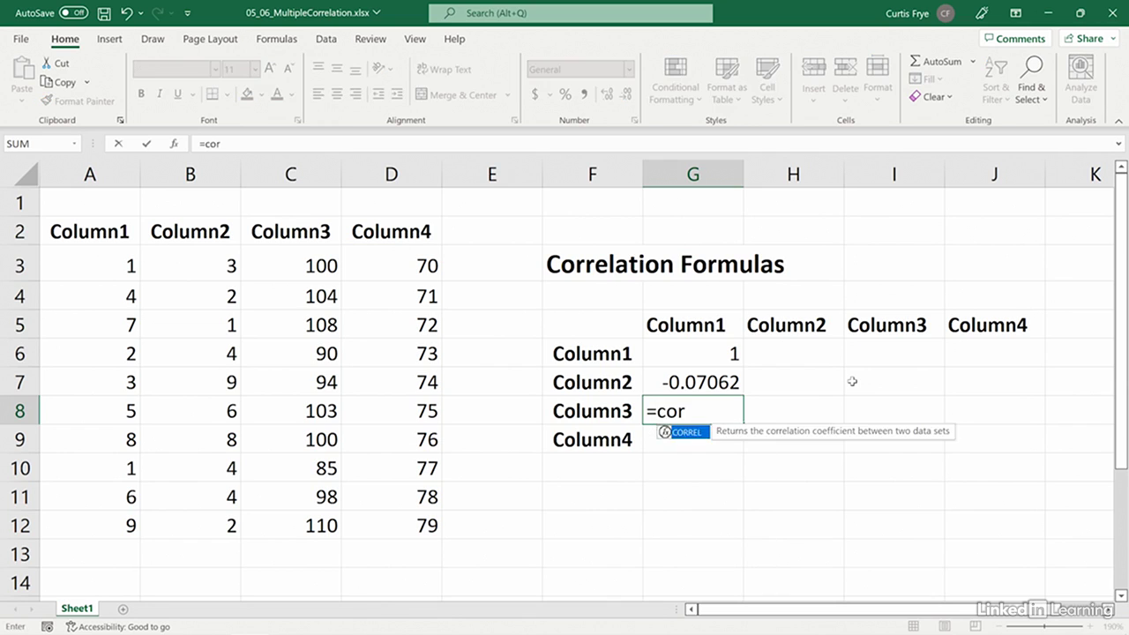
key(Tab)
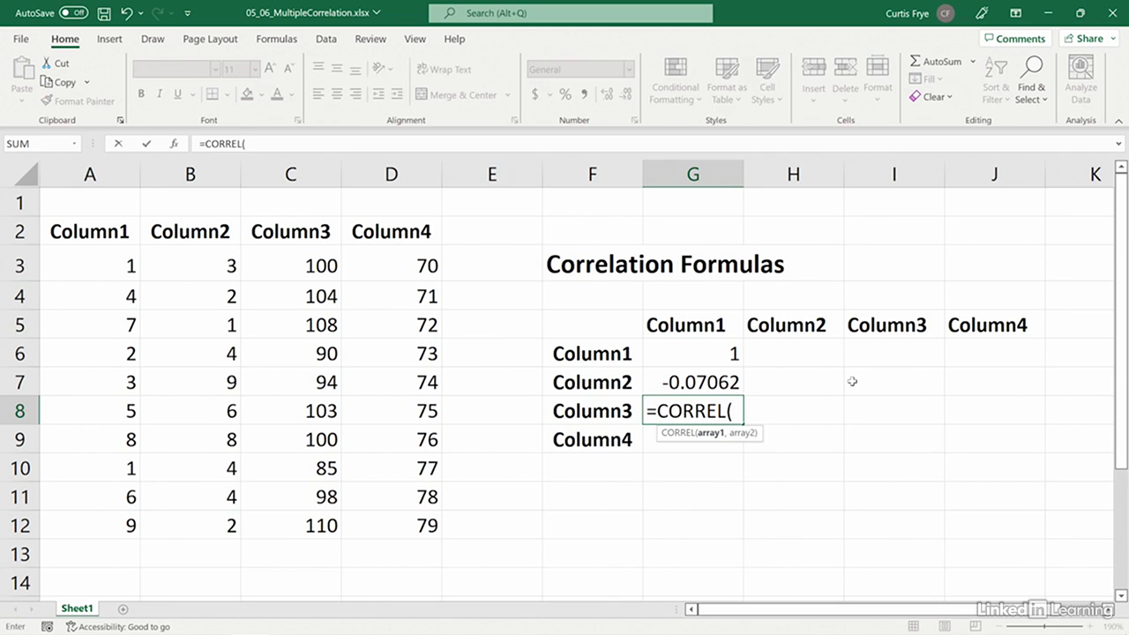
text(C)
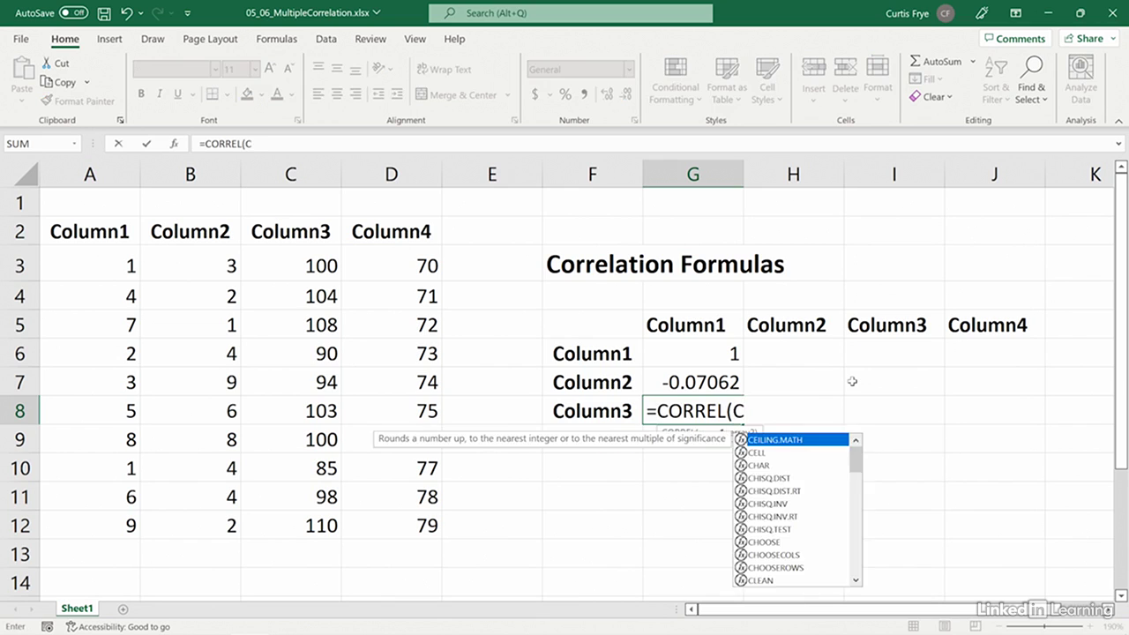
text(3:C12)
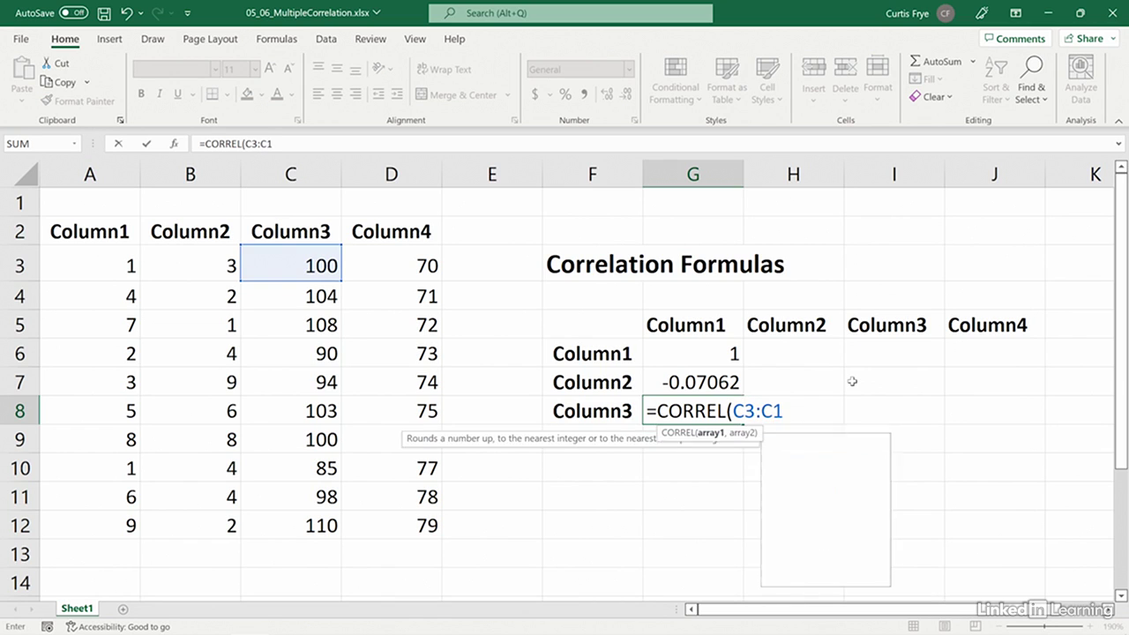
- Make the first array in the G8 formula absolute as $C$3:$C$12
key(Left)
key(Left)
key(Left)
key(Left)
key(Left)
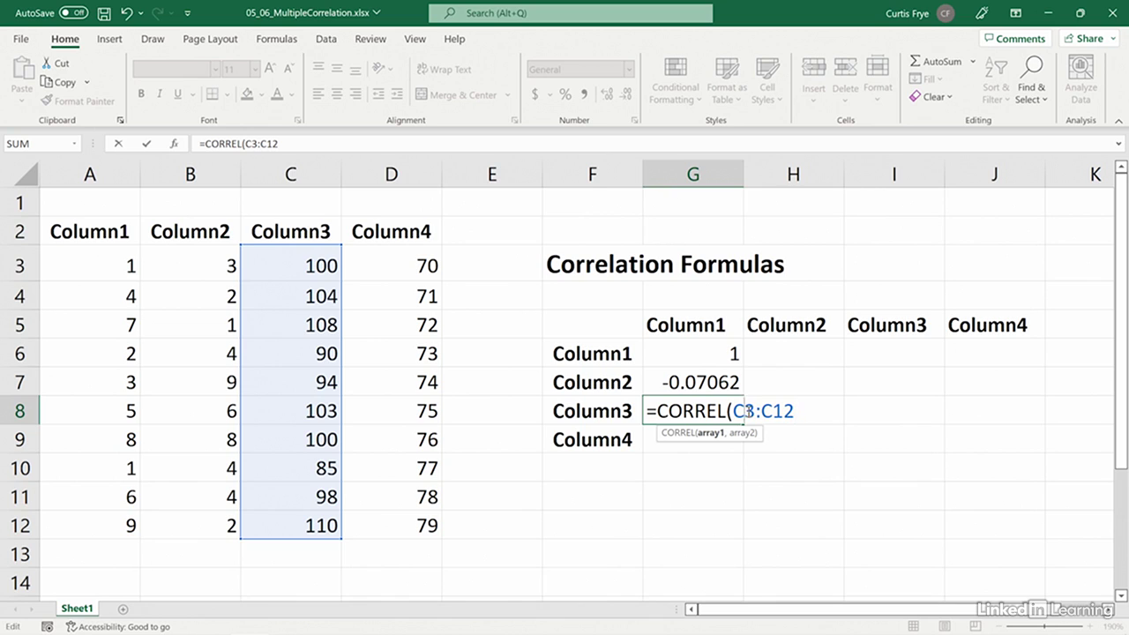
key(F4)
key(Right)
key(Right)
key(Right)
key(Right)
key(F4)
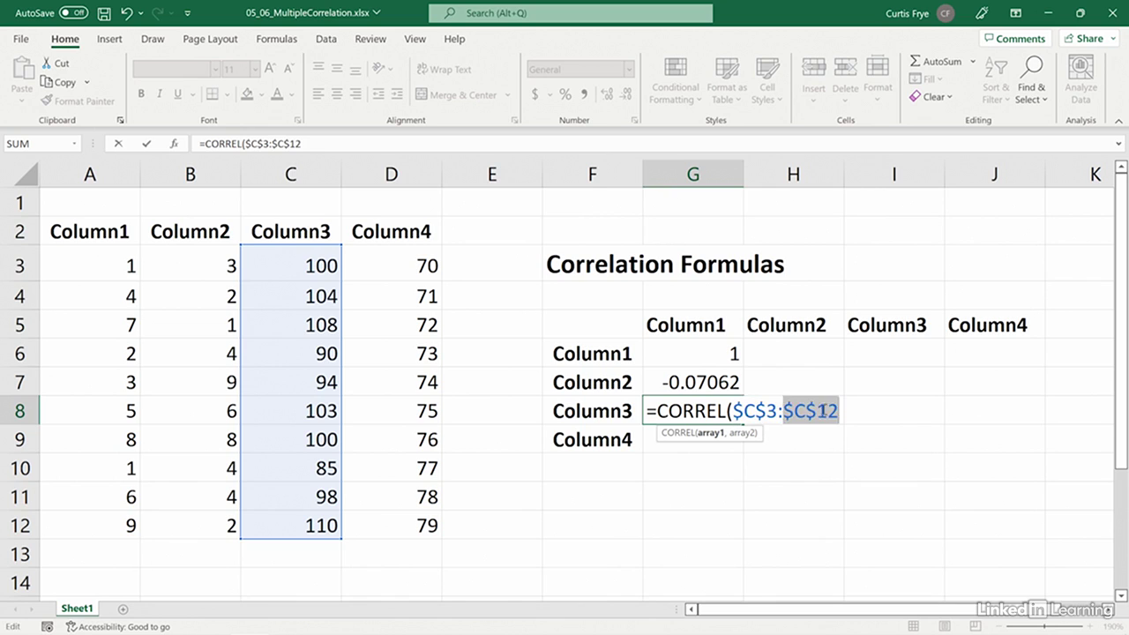
key(Right)
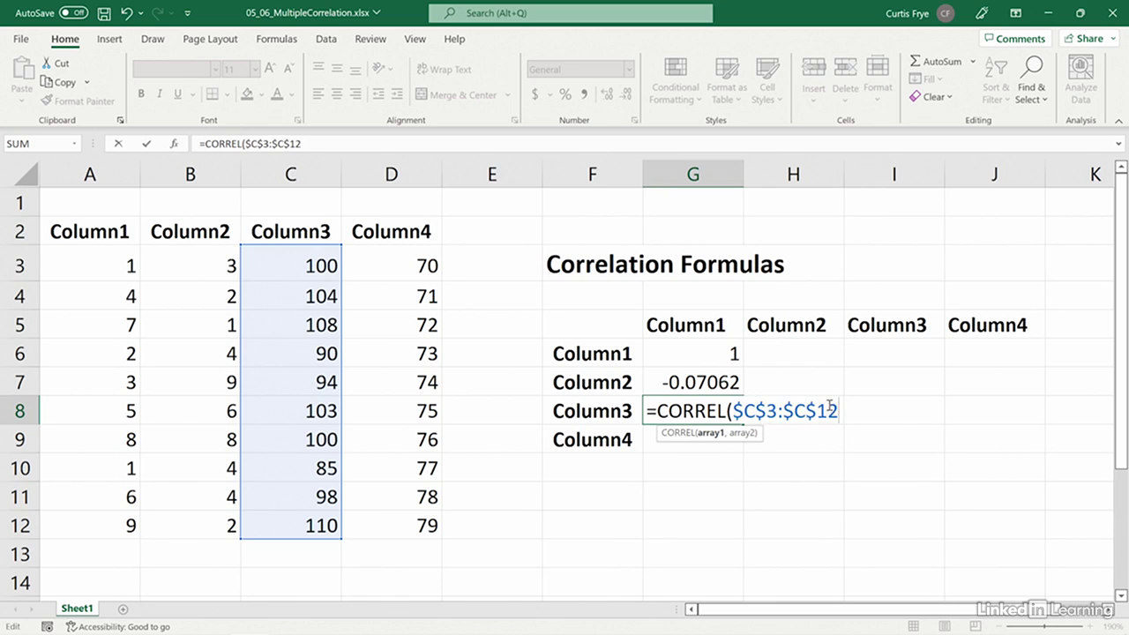
- Complete the G8 formula with the relative range A3:A12 as its second array and enter it
text(,A3:A)
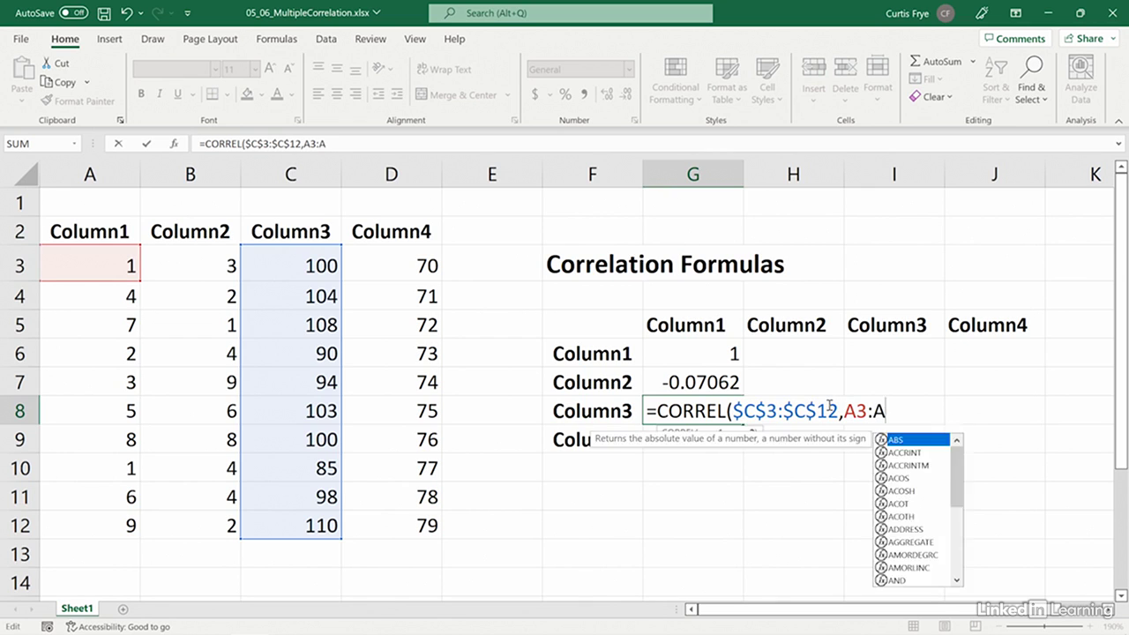
text(12))
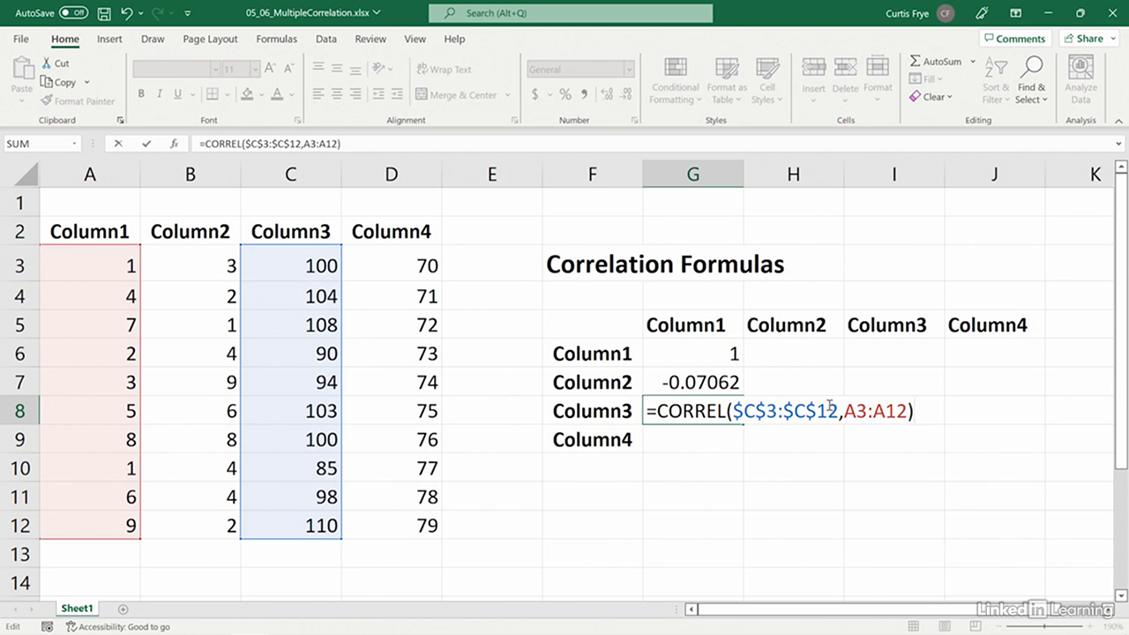
key(Return)
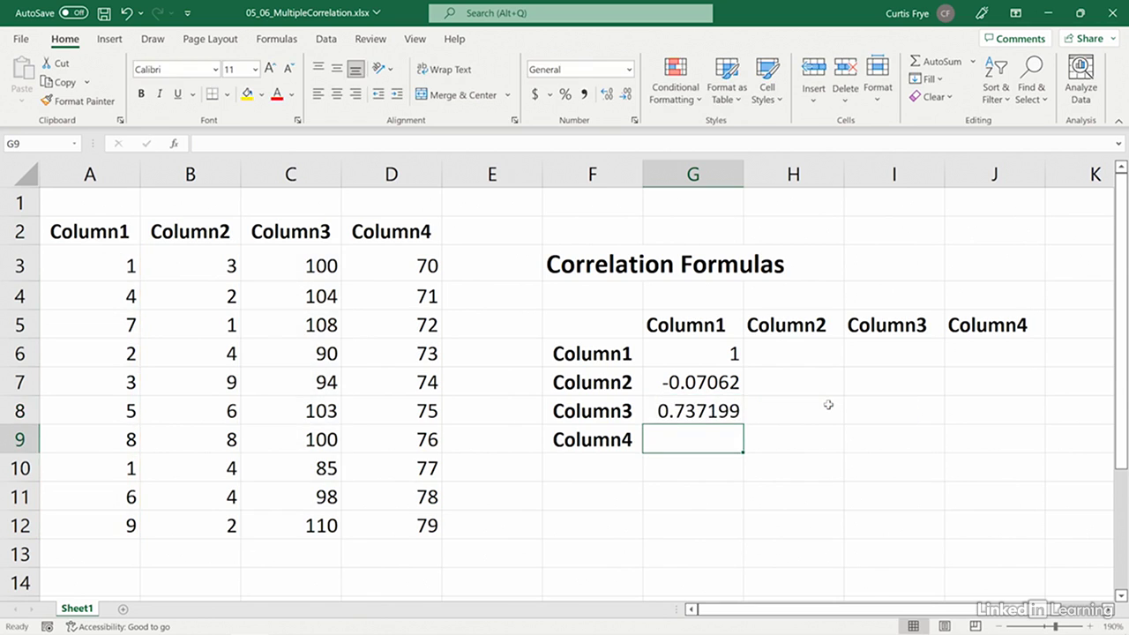
- Enter a CORREL formula in cell G9 with the absolute first array $D$3:$D$12 and the relative second array A3:A12
text(=correl)
key(Tab)
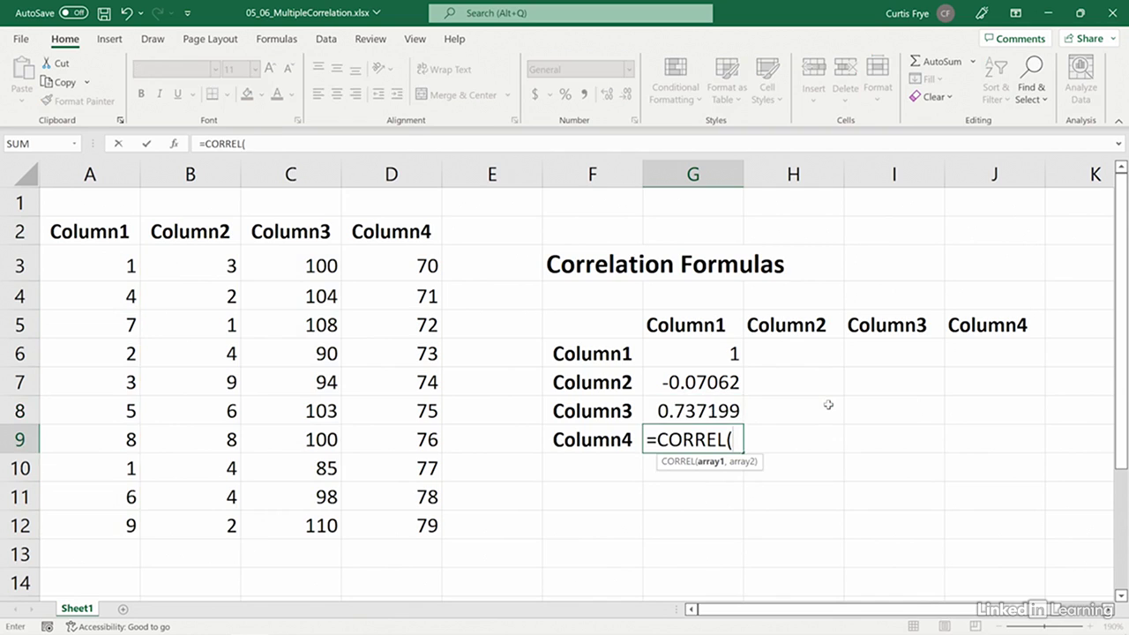
text(D3)
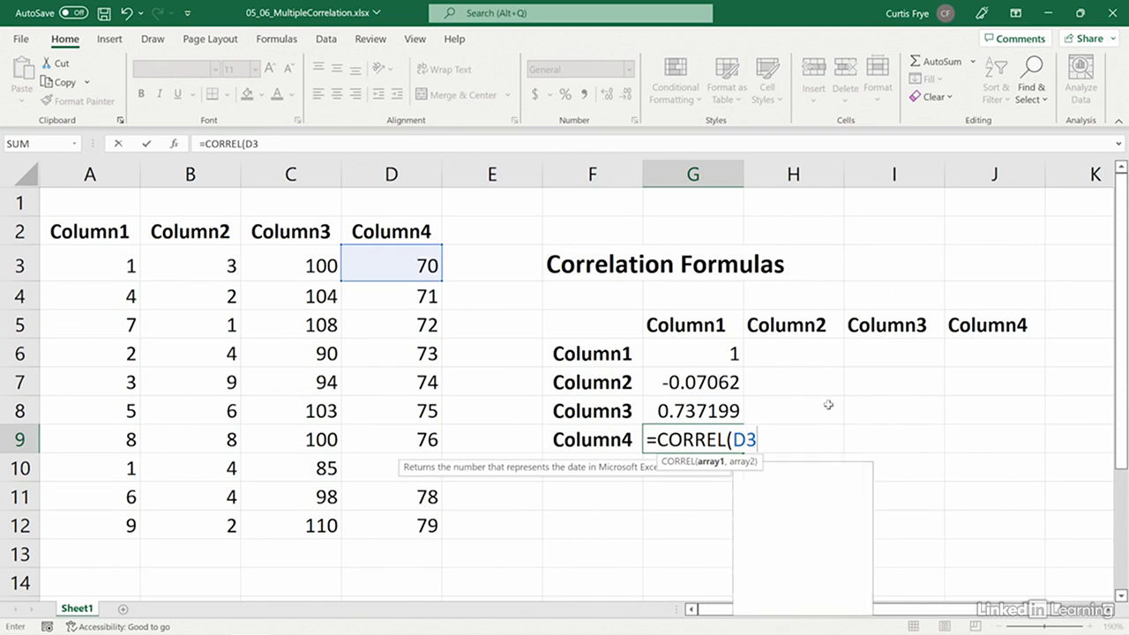
key(F4)
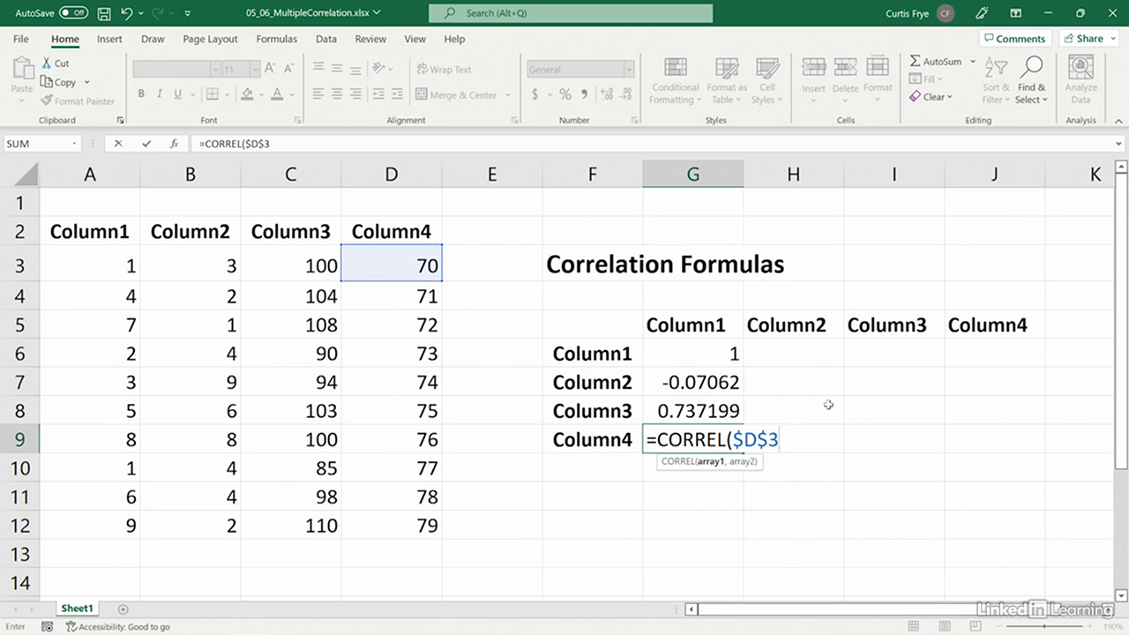
text(:D12)
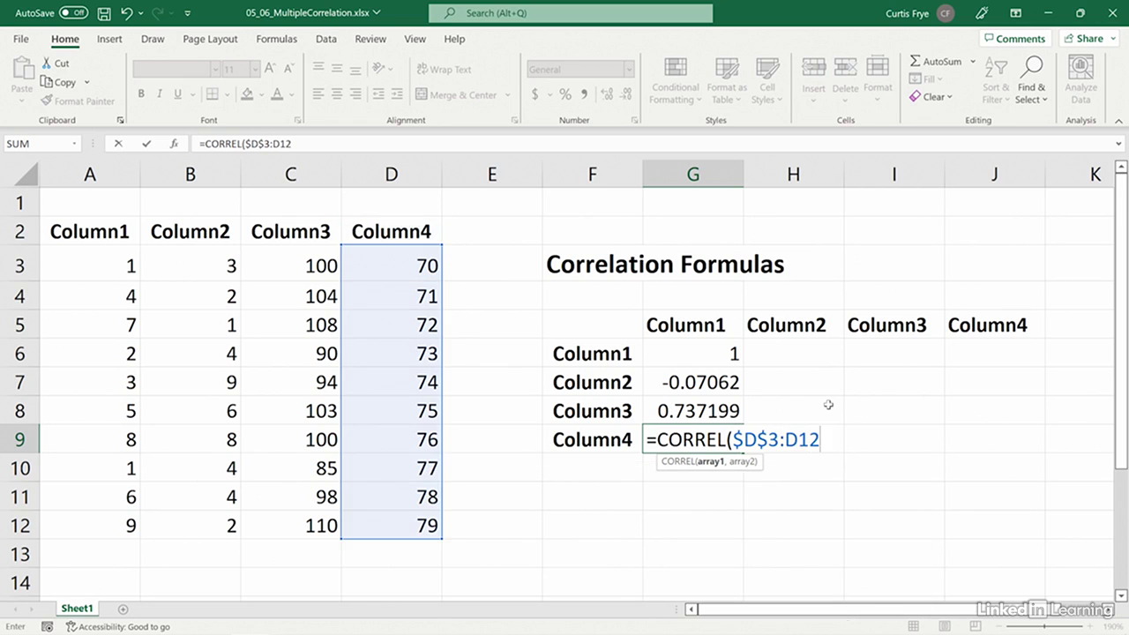
key(F4)
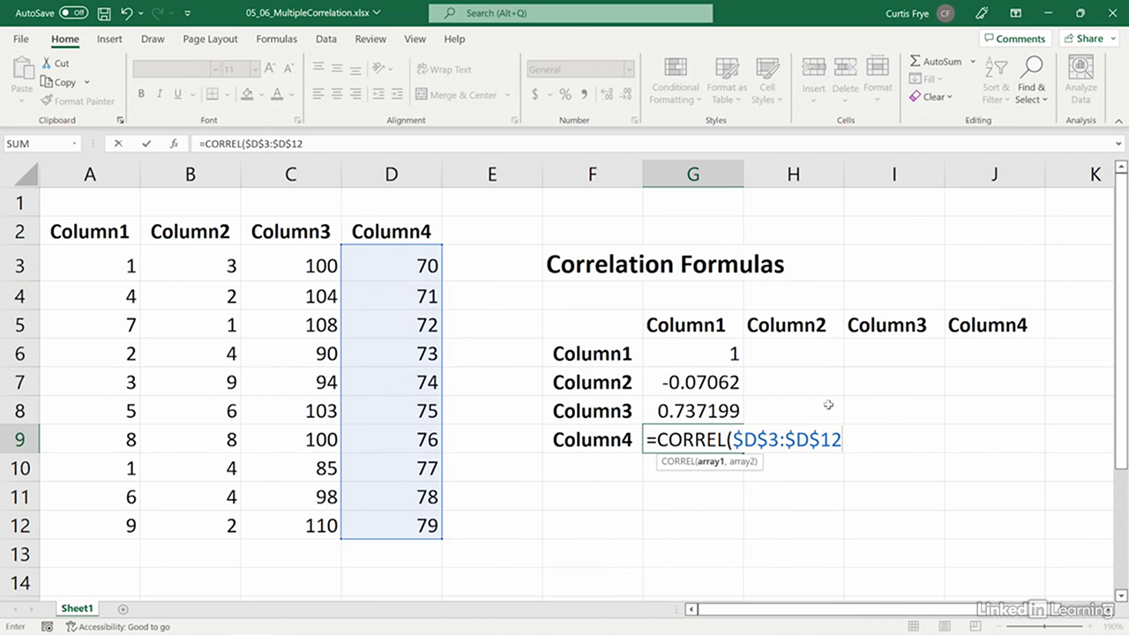
text(,A3)
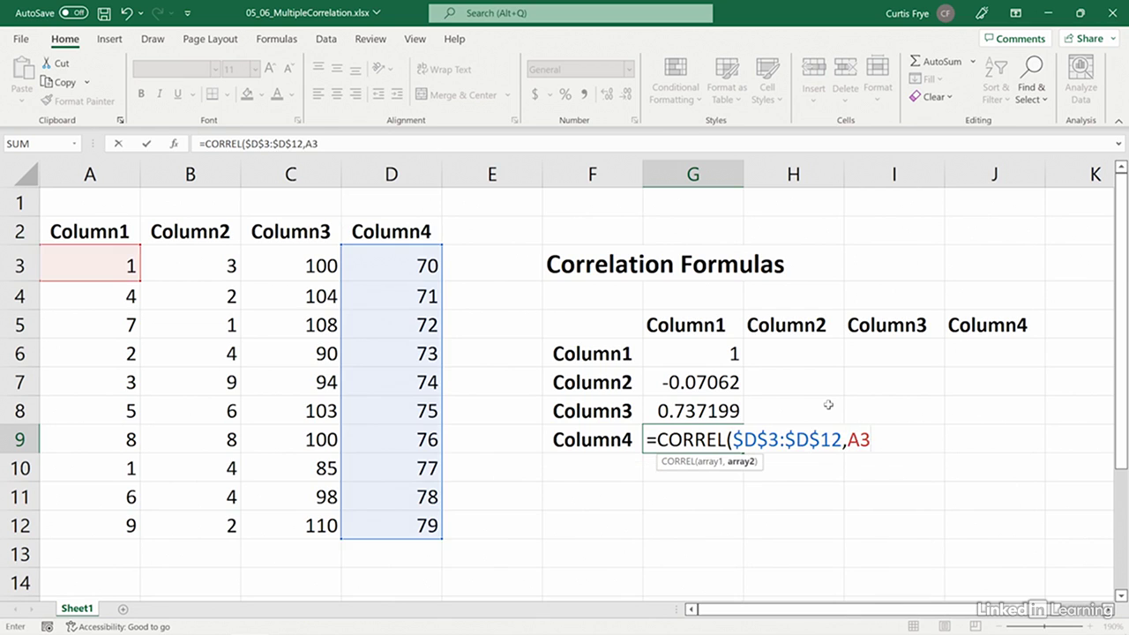
text(:A12))
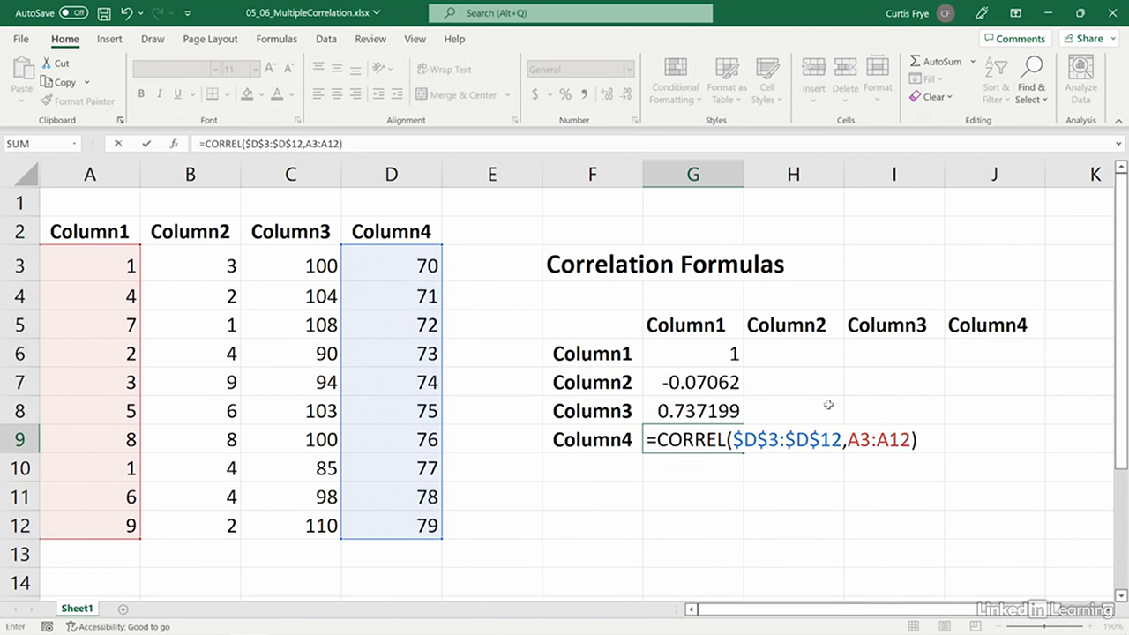
key(Return)
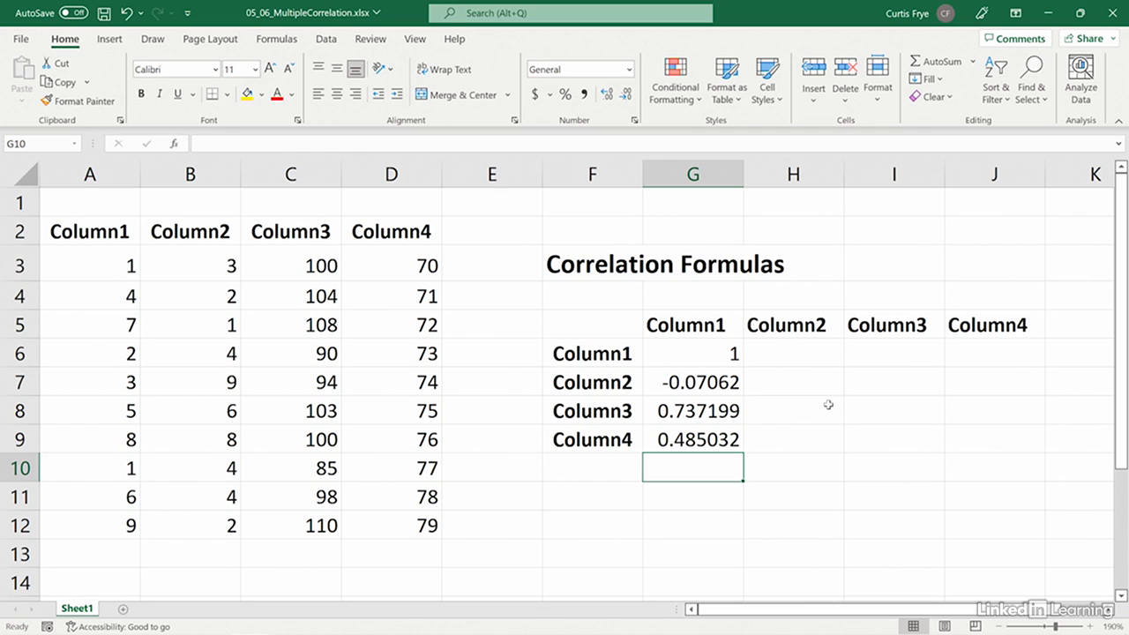
- Fill the correlation formulas in G6:G9 across through column J to complete the matrix G6:J9
click(711, 351)
drag(706, 363, 1013, 440)
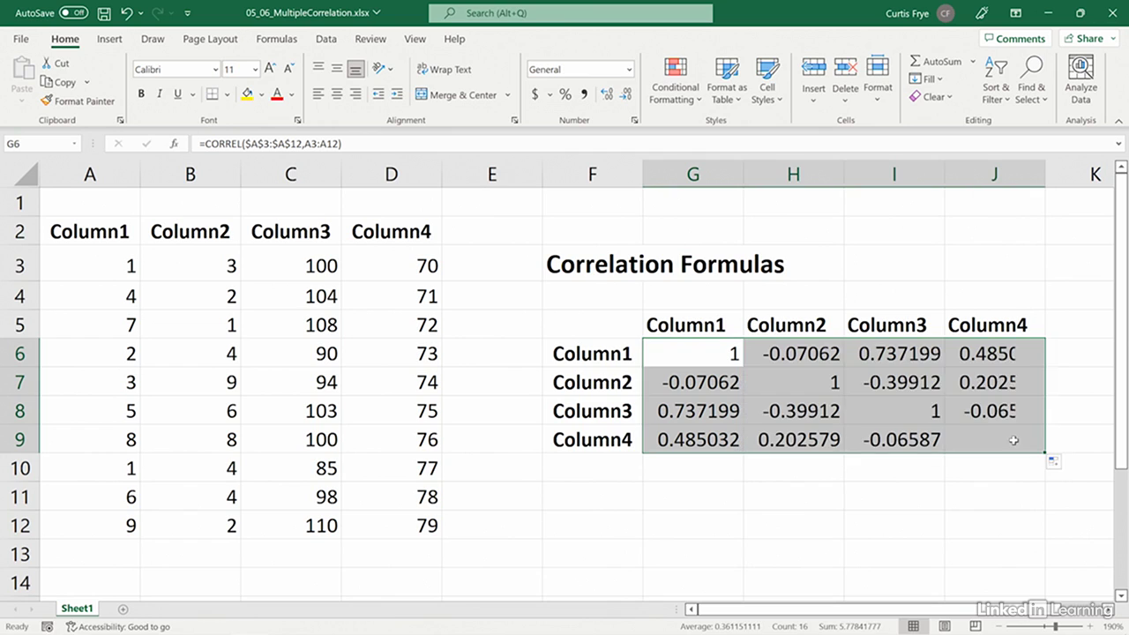
- Examine the matrix's diagonal cells G6, H7, I8 and J9, and compare the mirrored pairs H6 with G7 and I7 with H8
click(712, 354)
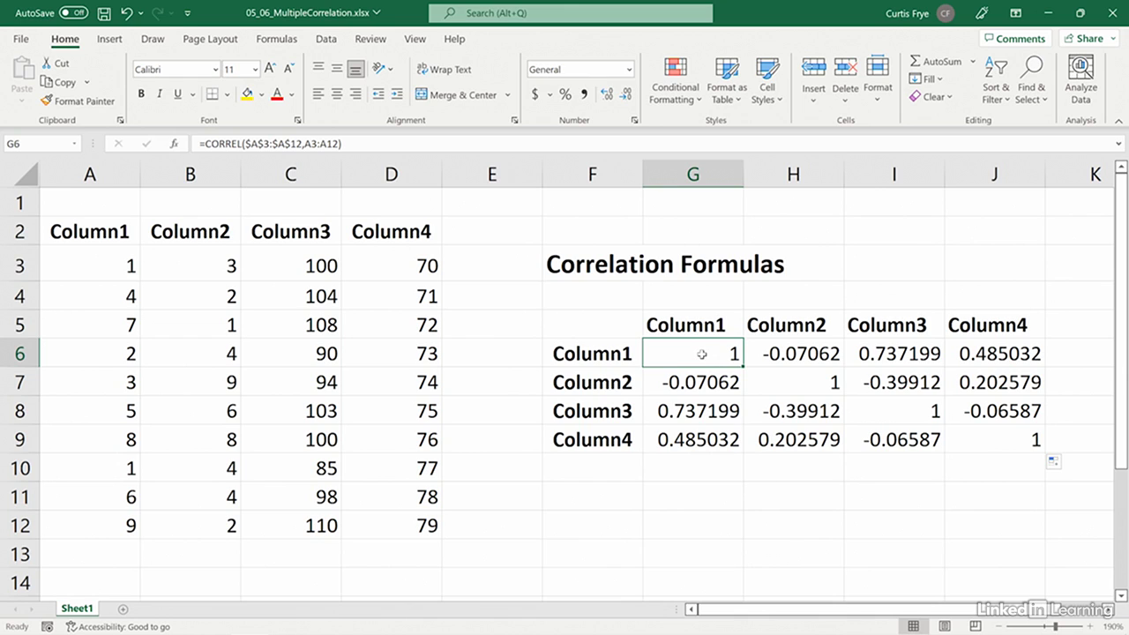
click(795, 377)
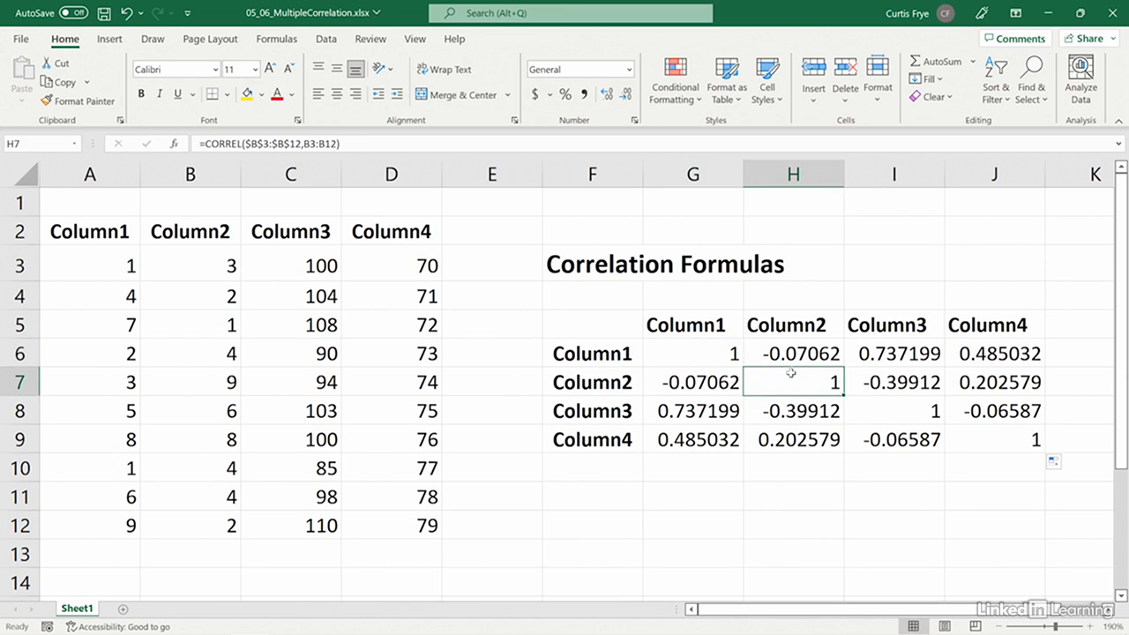
click(897, 418)
click(968, 442)
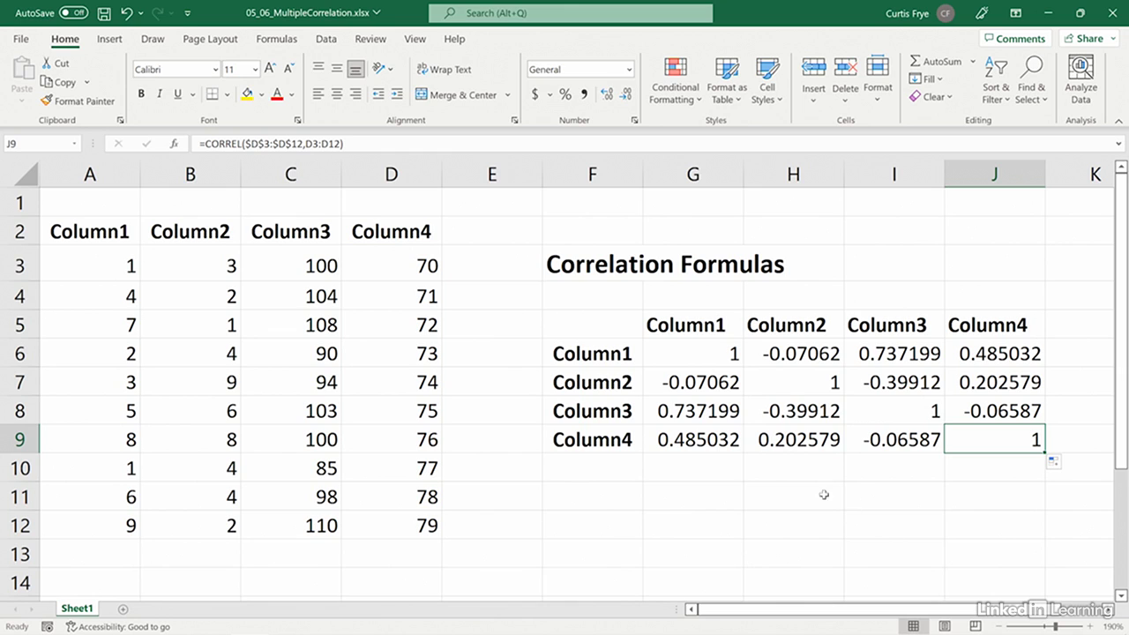
click(799, 353)
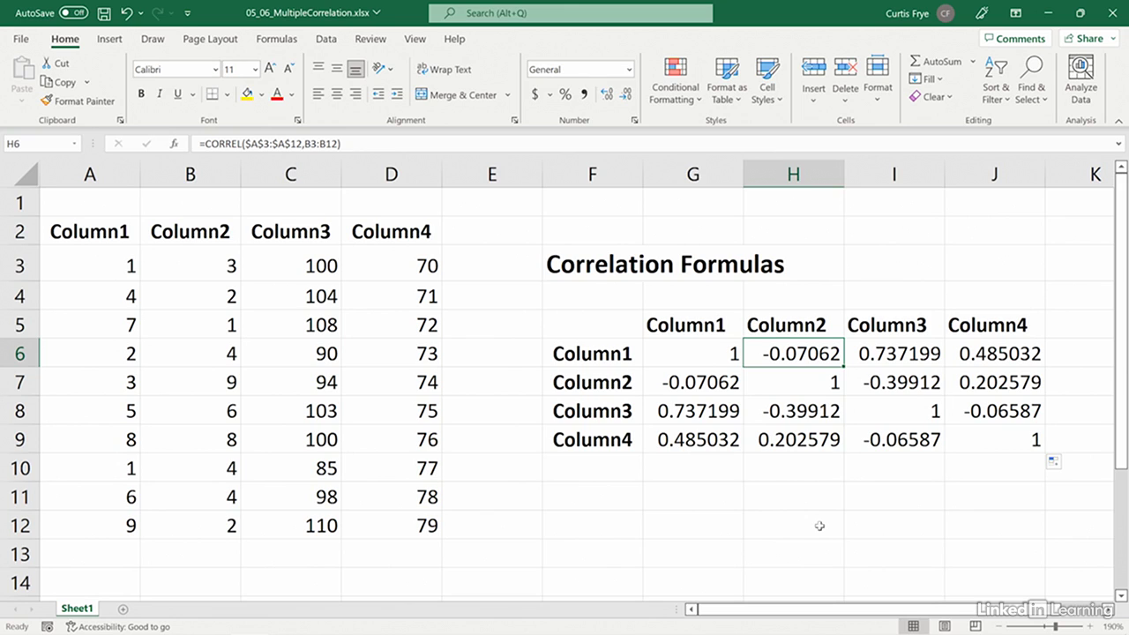
click(695, 381)
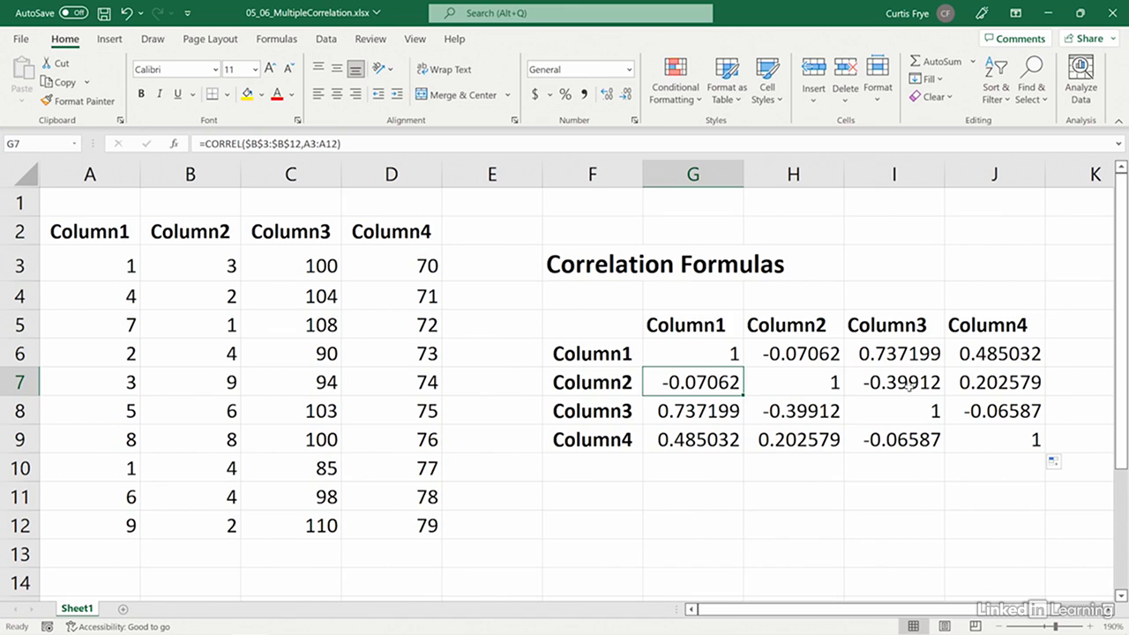
click(909, 386)
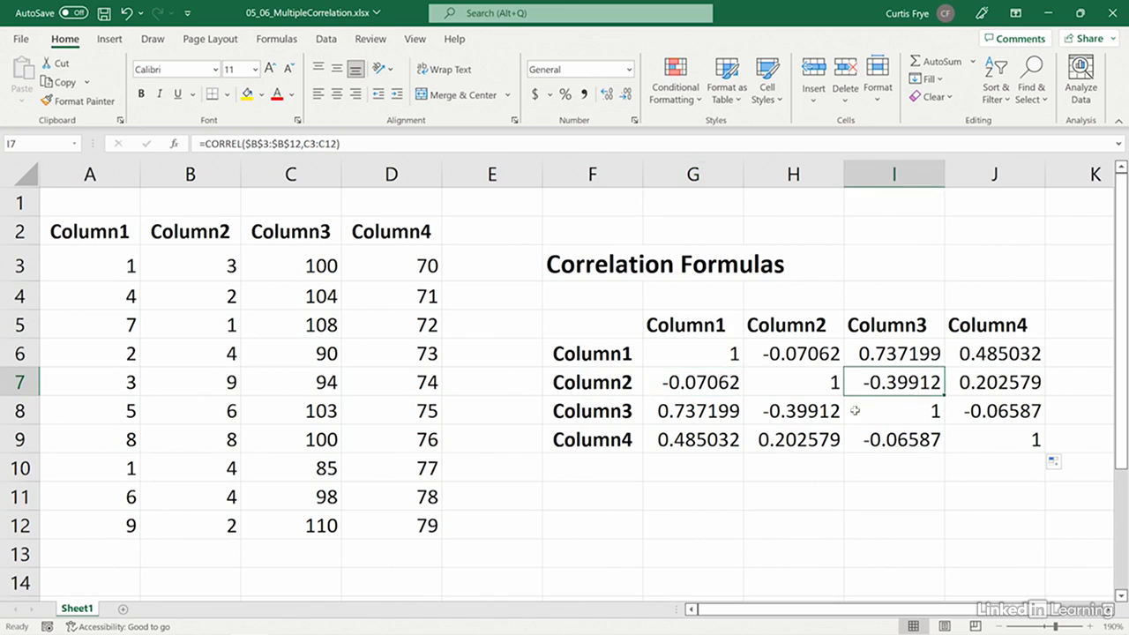
click(819, 413)
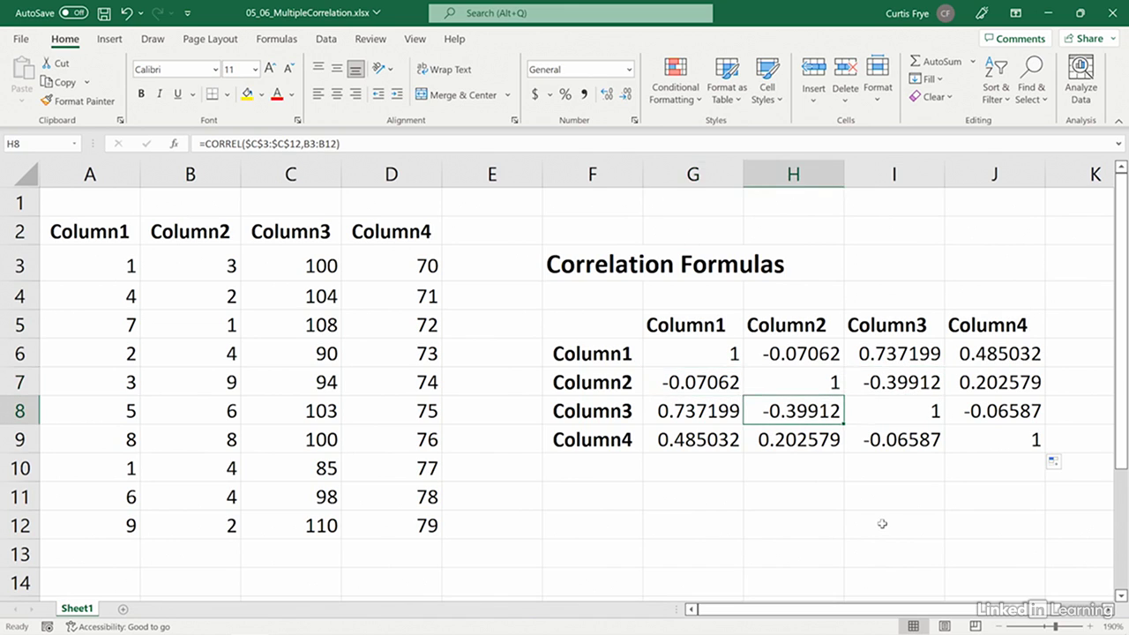